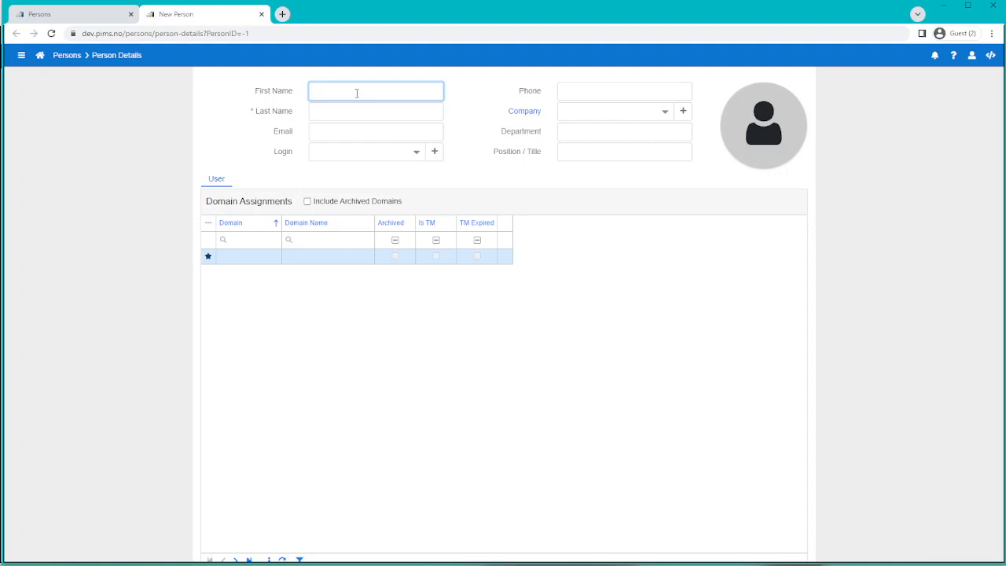
# Enter the new person's first and last name, then save the person record
pyautogui.write('Giedre')
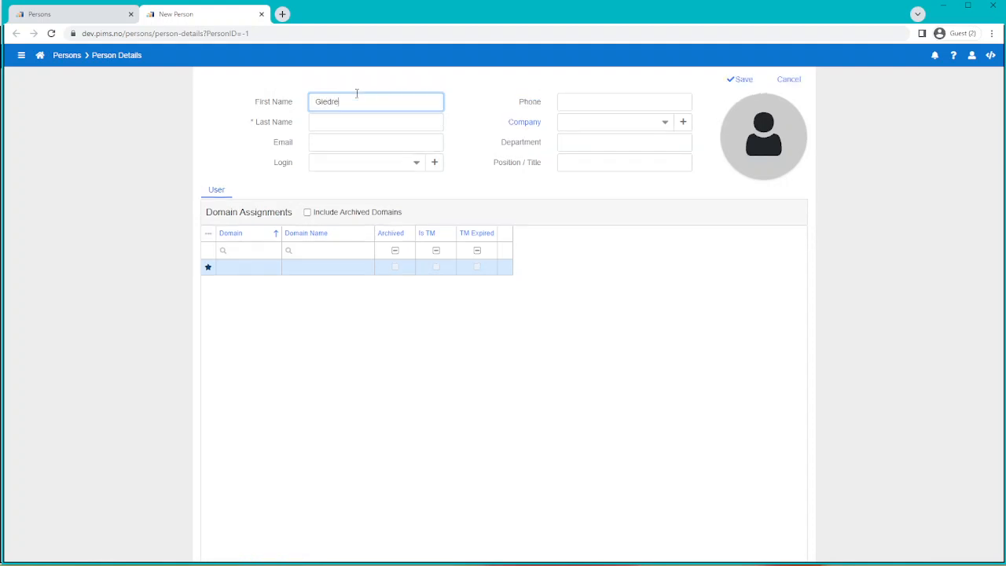
pyautogui.press('Tab')
pyautogui.write('Test')
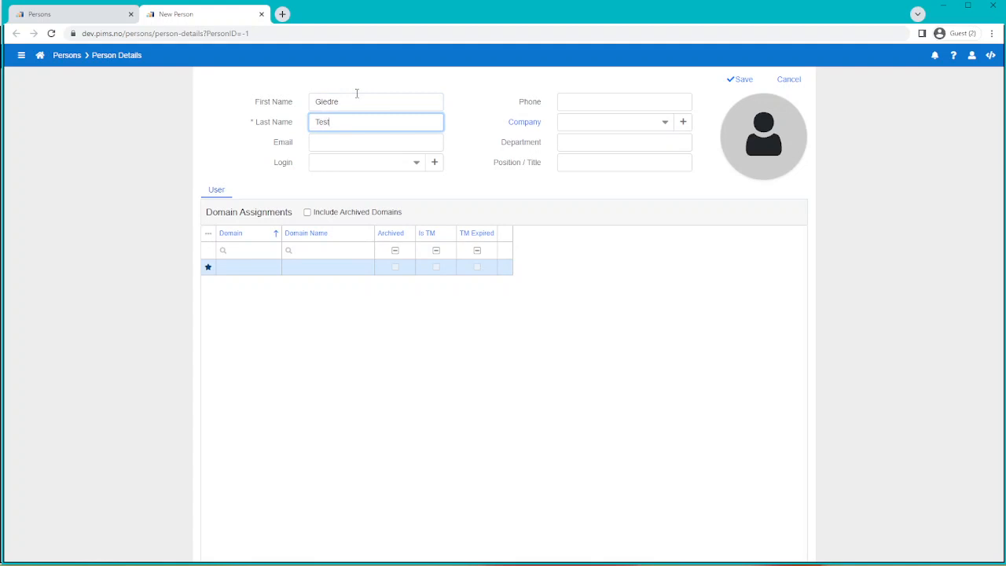
pyautogui.press('Tab')
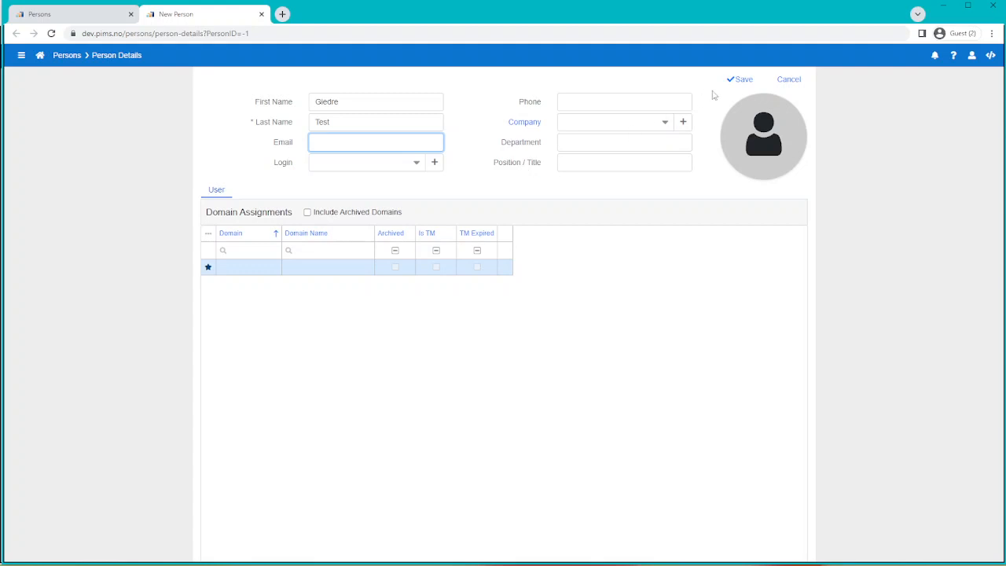
pyautogui.click(745, 80)
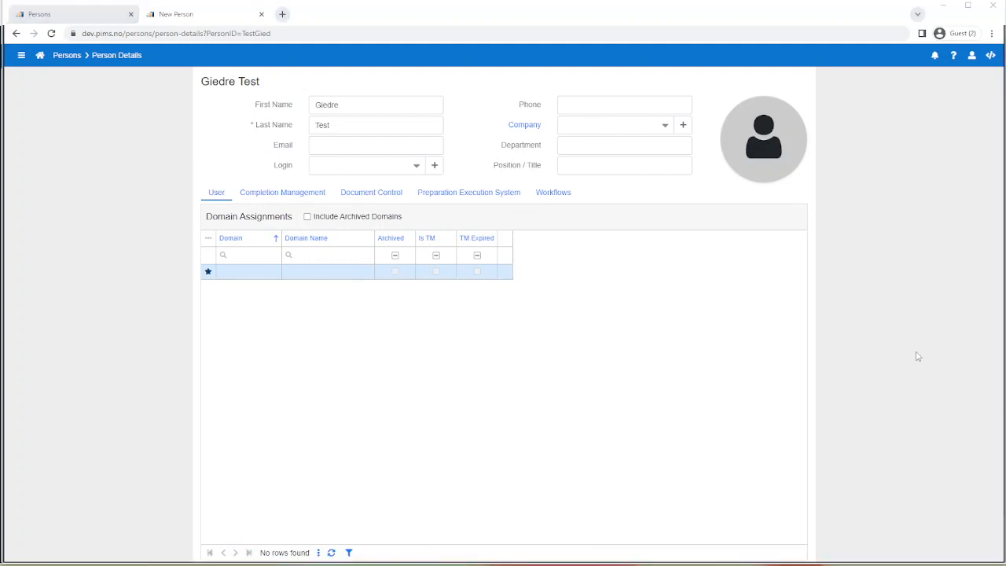
# Set the company to OMEGA via the filtered list, then open and cancel the Add New Company dialog
pyautogui.click(663, 124)
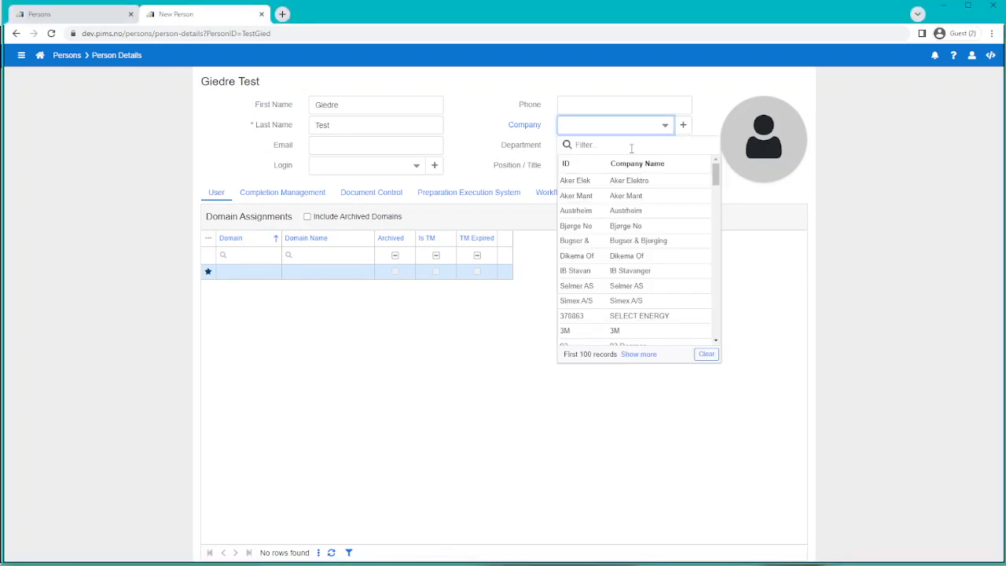
pyautogui.write('omega')
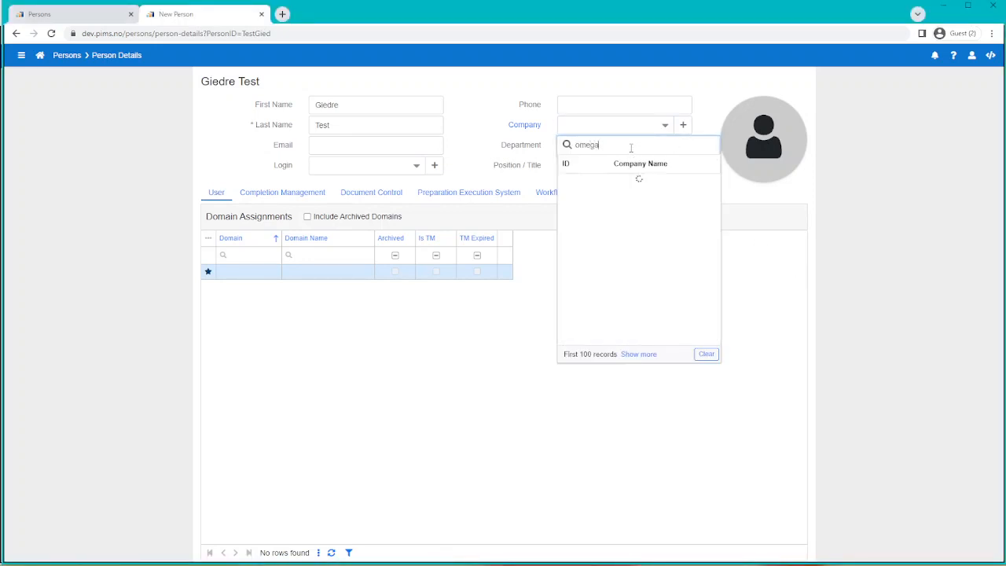
pyautogui.click(618, 198)
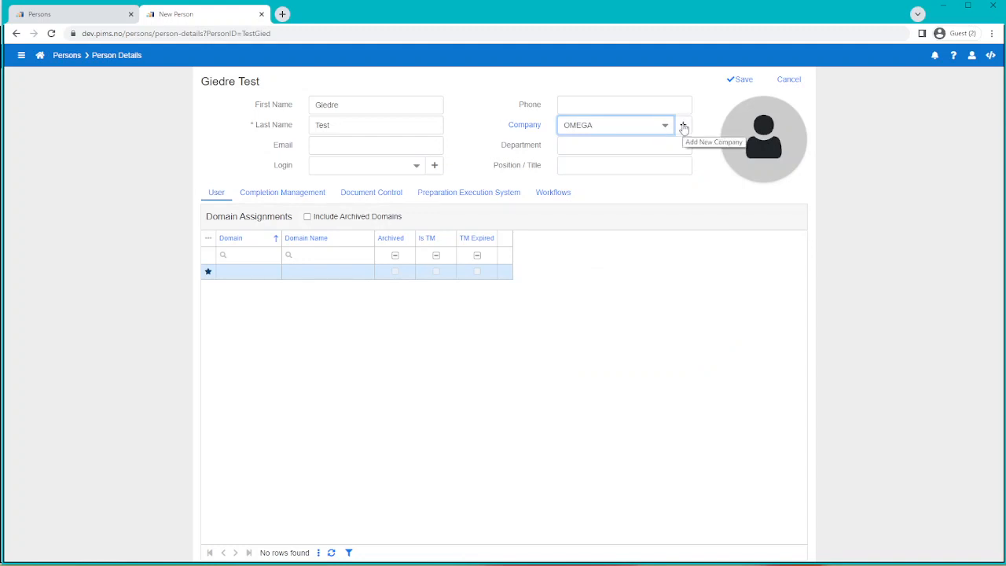
pyautogui.click(683, 125)
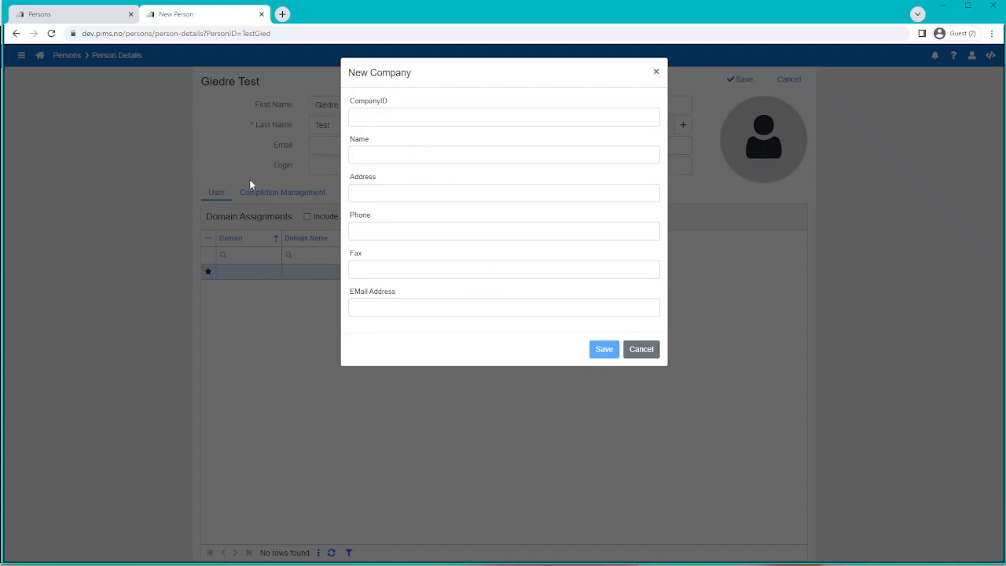
pyautogui.click(642, 350)
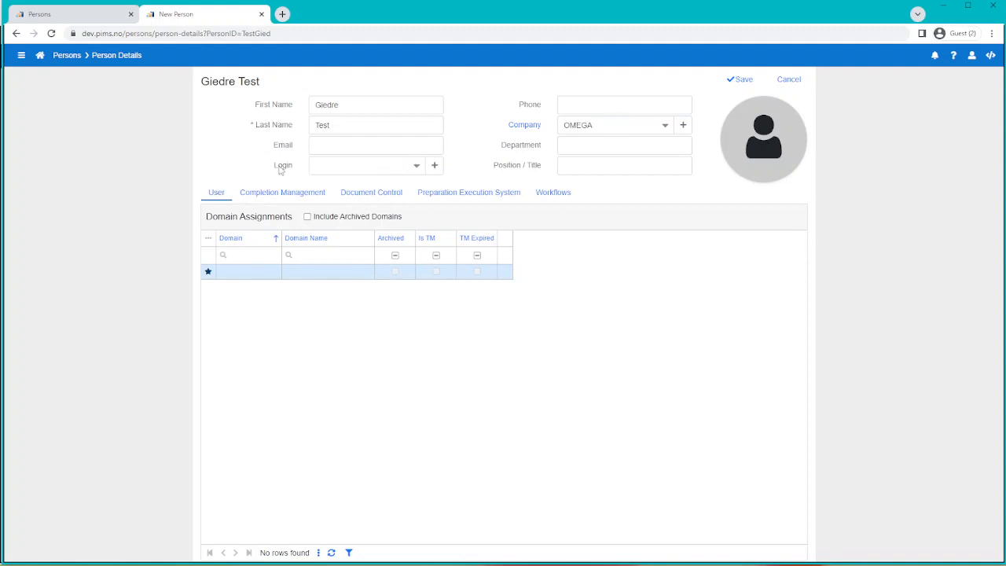
pyautogui.click(393, 163)
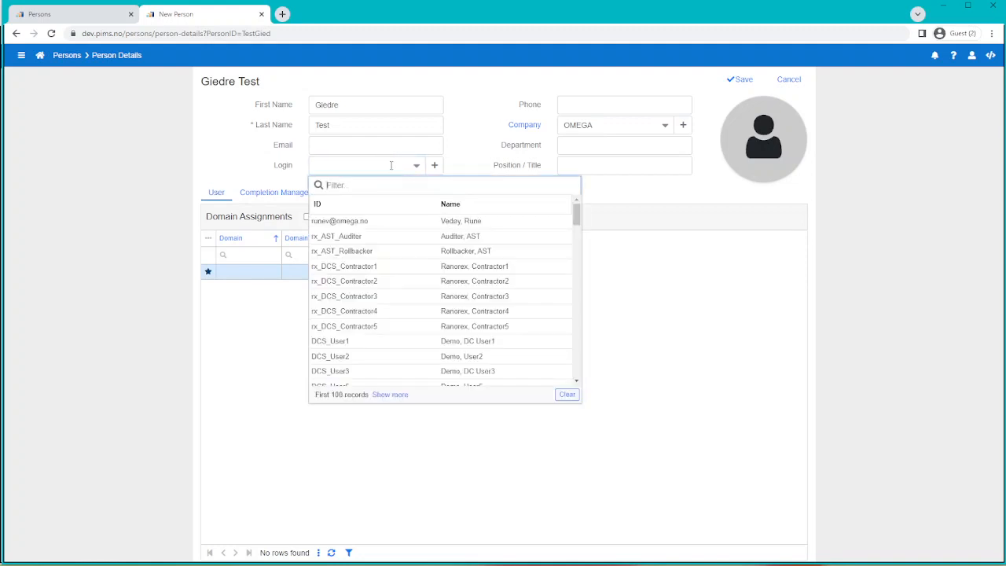
pyautogui.click(470, 164)
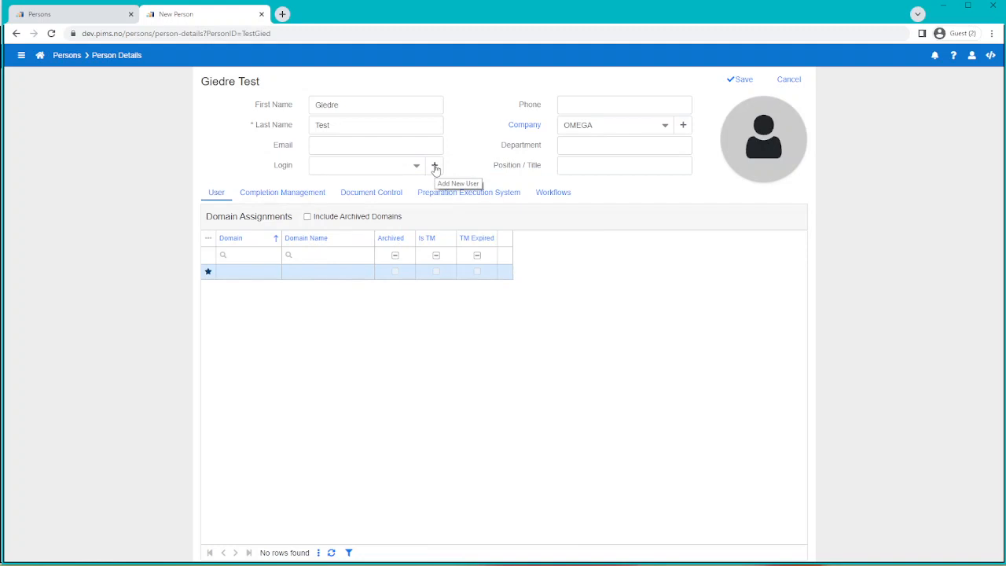
pyautogui.click(436, 167)
pyautogui.click(439, 118)
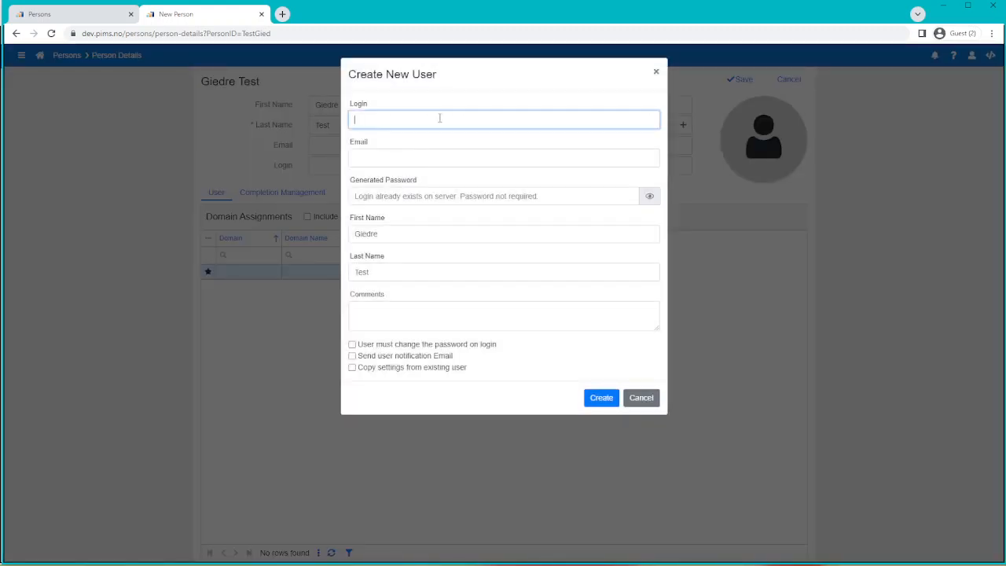
pyautogui.write('Gie')
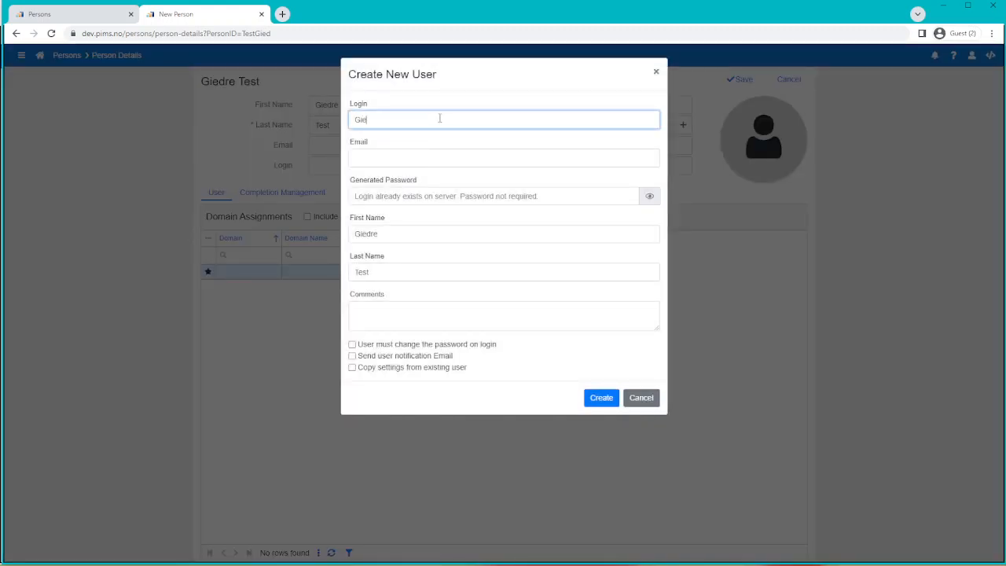
pyautogui.write('dreTest')
pyautogui.click(589, 155)
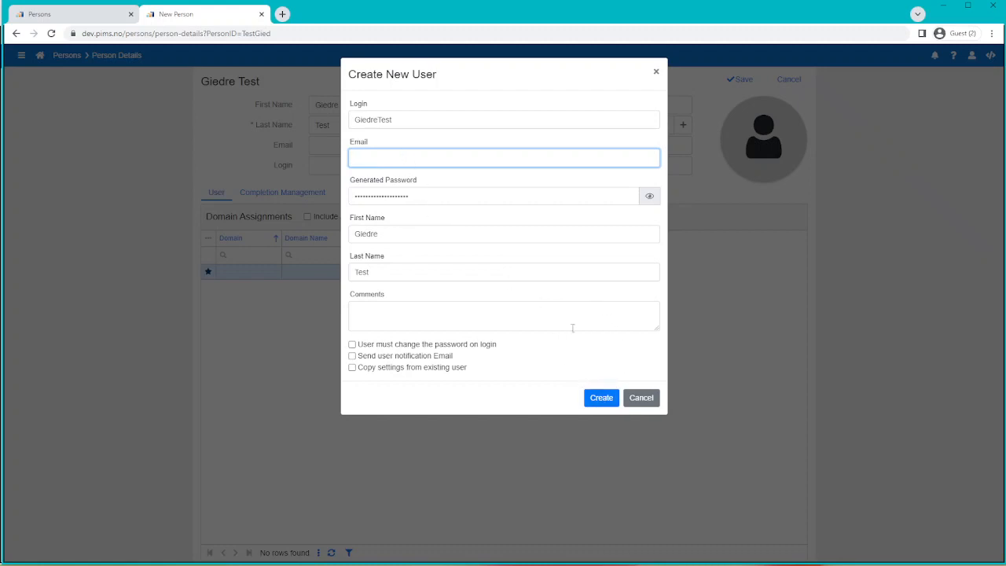
pyautogui.click(647, 398)
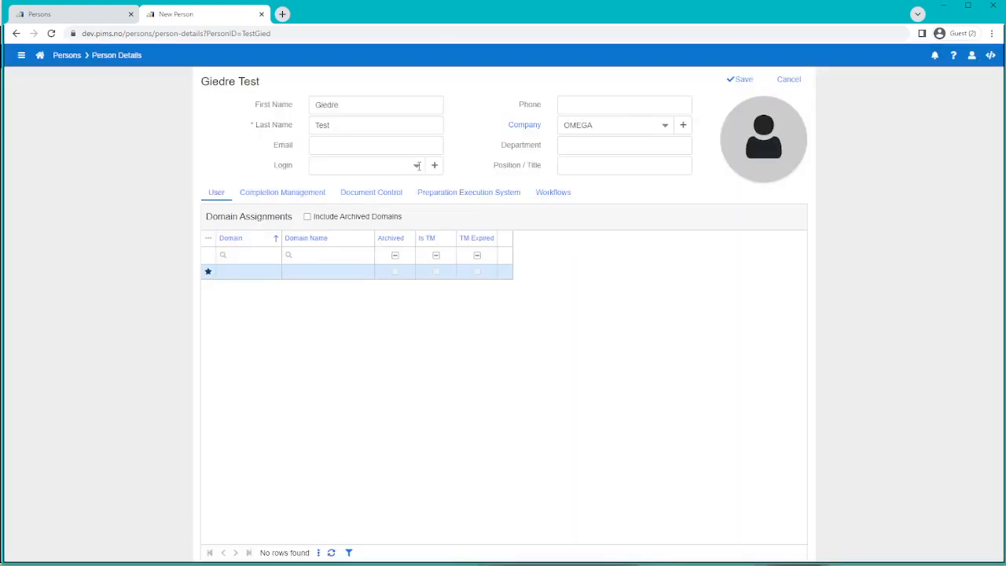
# Assign the person's matching existing login from the filtered Login list and save the record
pyautogui.click(417, 165)
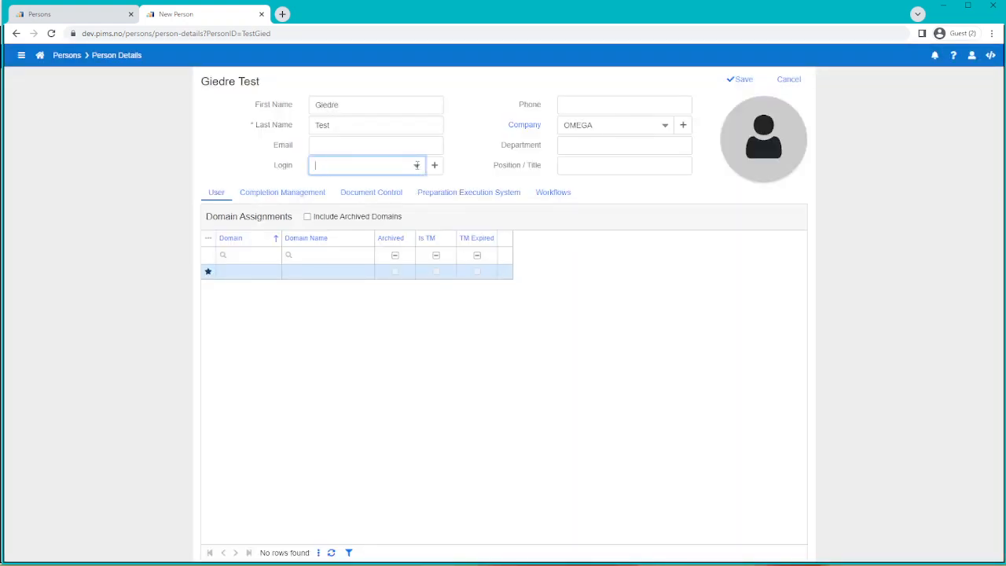
pyautogui.click(416, 165)
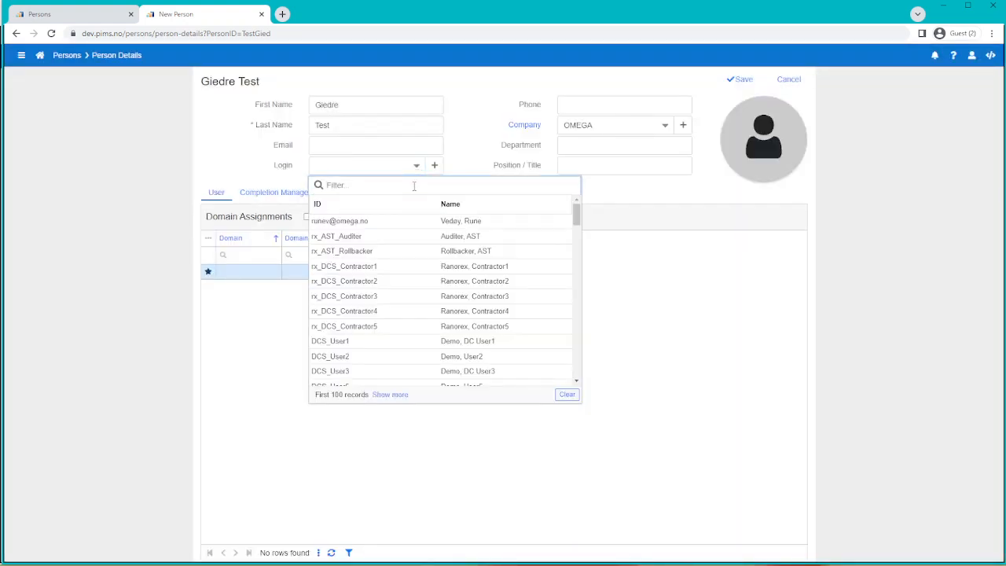
pyautogui.write('giedre')
pyautogui.click(350, 251)
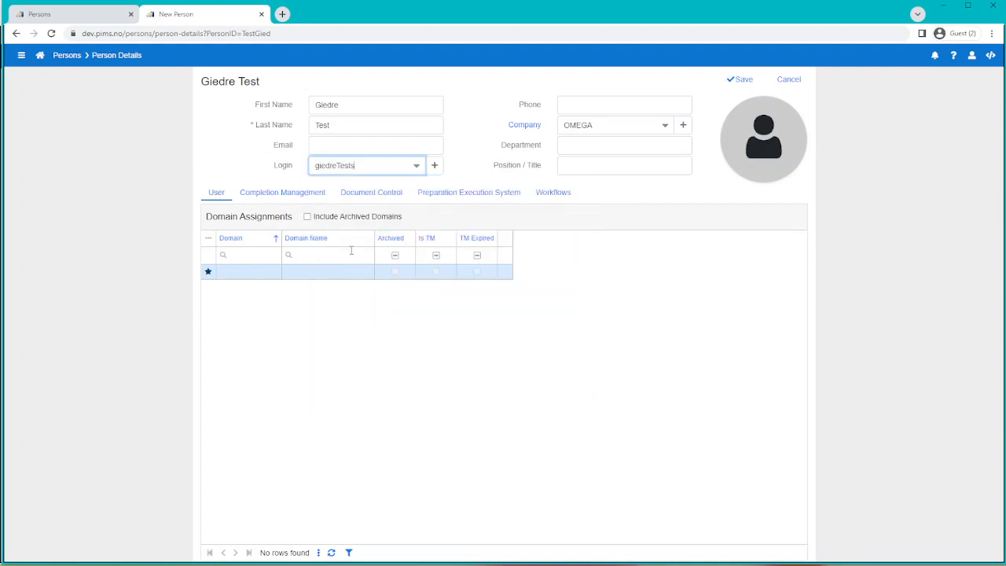
pyautogui.click(748, 86)
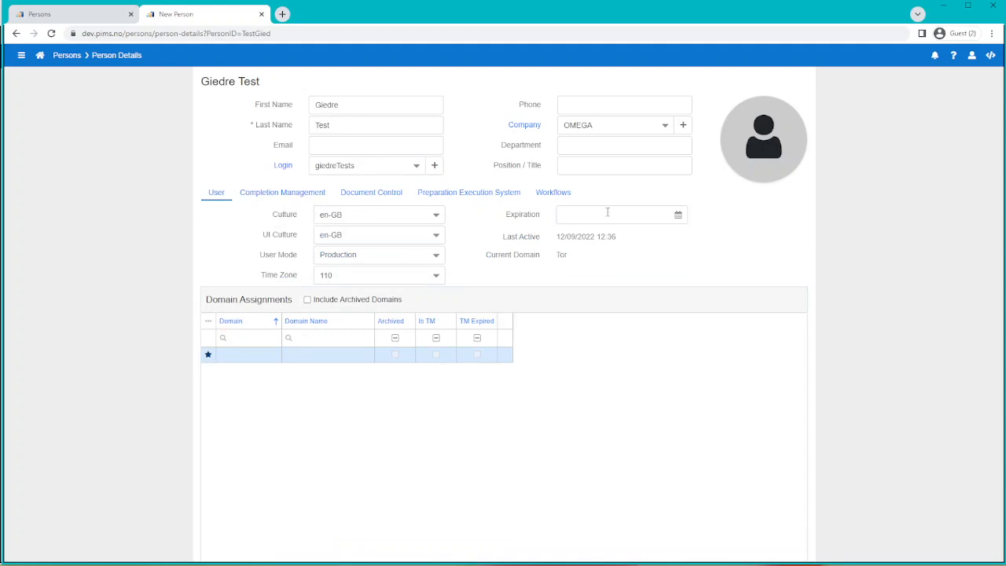
pyautogui.click(361, 214)
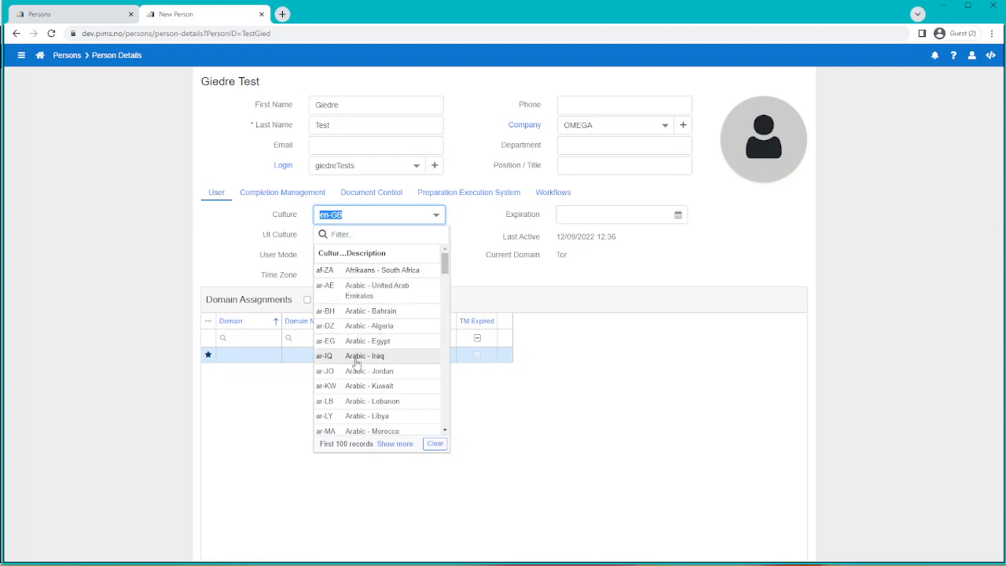
pyautogui.click(244, 237)
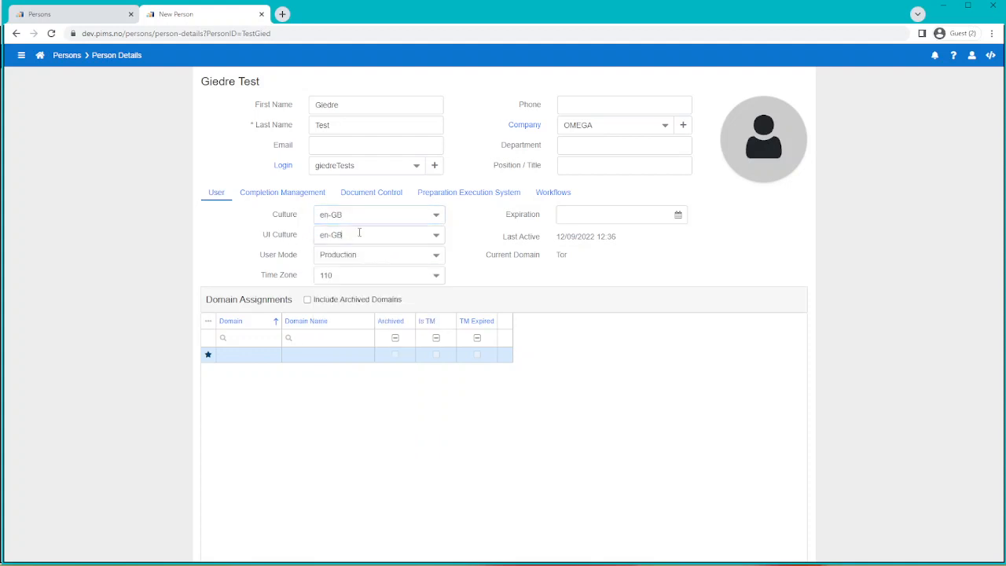
pyautogui.click(359, 233)
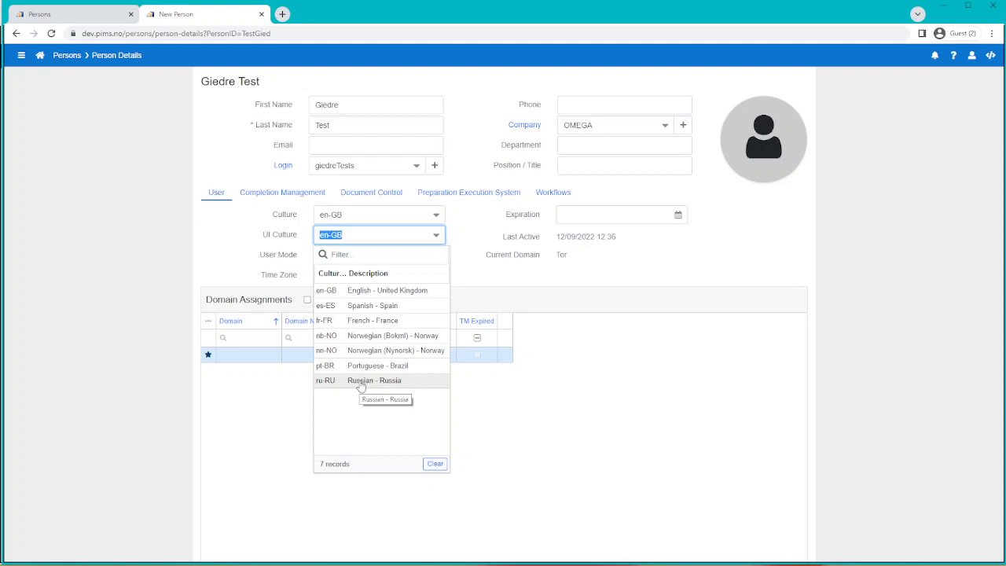
pyautogui.click(245, 243)
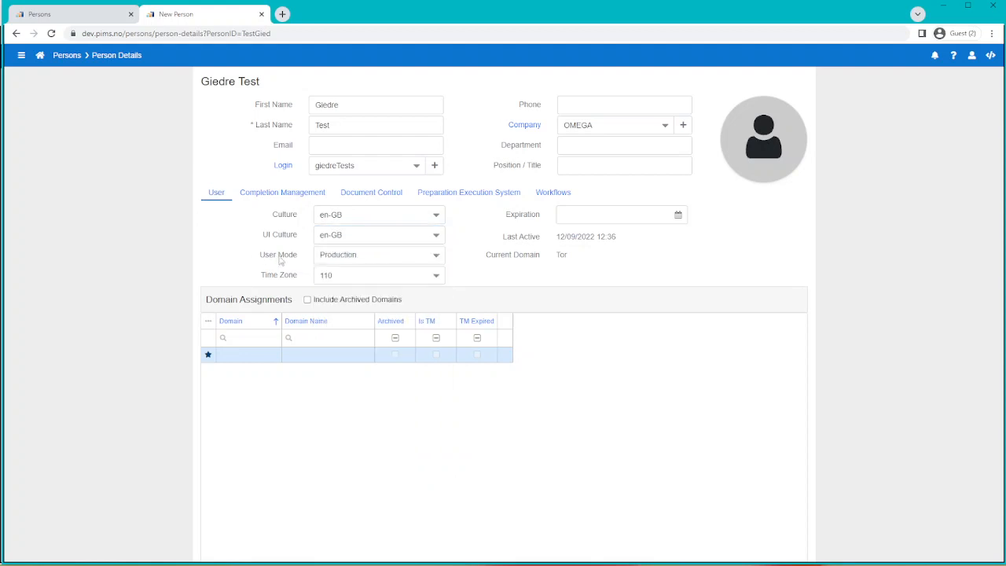
pyautogui.click(364, 258)
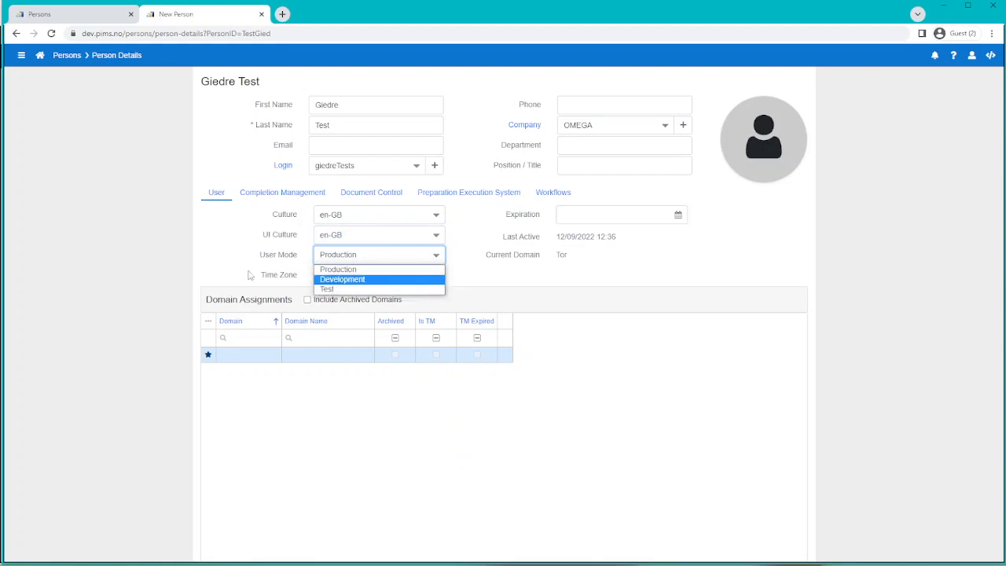
pyautogui.click(219, 268)
pyautogui.click(362, 274)
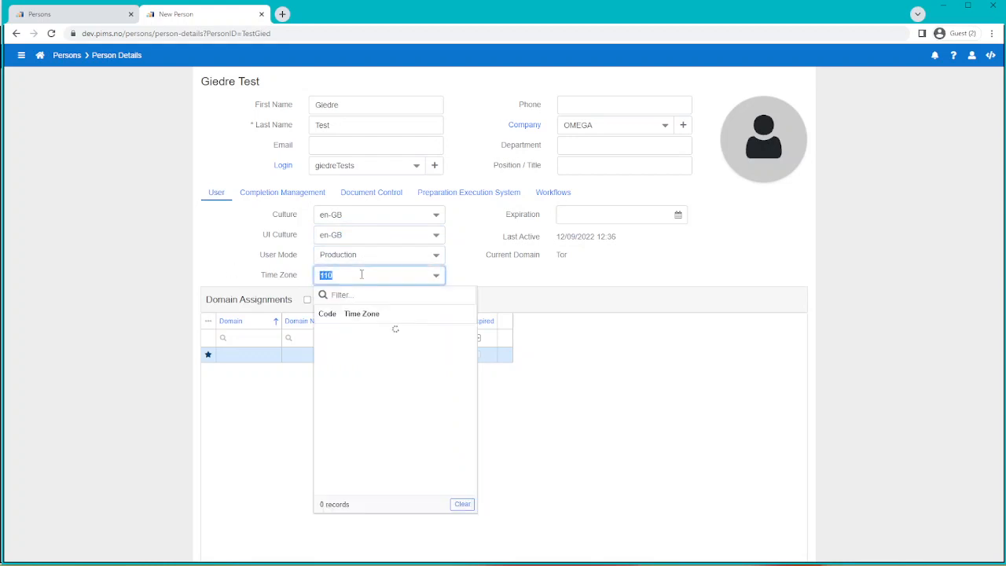
pyautogui.click(582, 280)
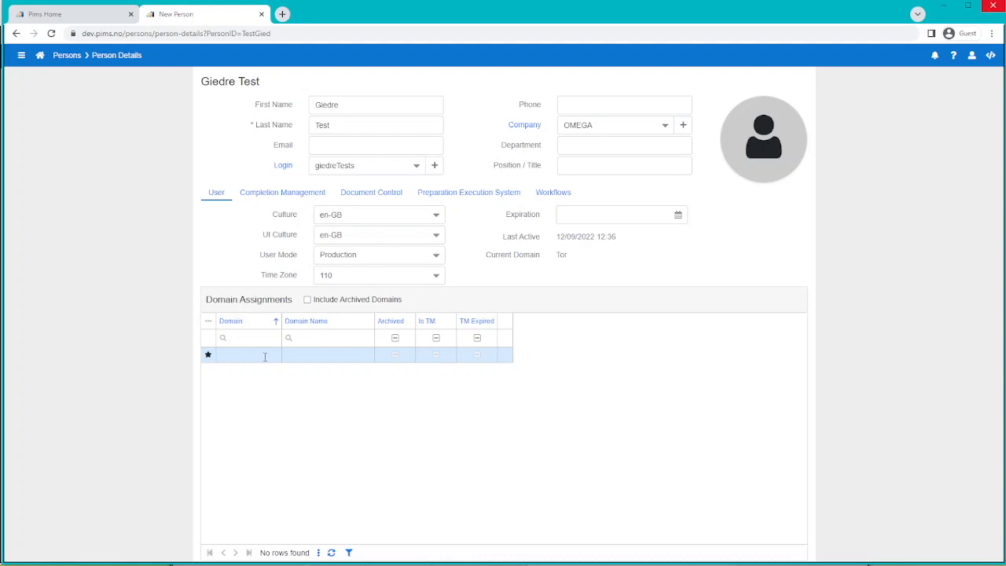
# Add a Tor Field Development domain assignment and open its details with the pencil icon
pyautogui.click(265, 357)
pyautogui.write('tor')
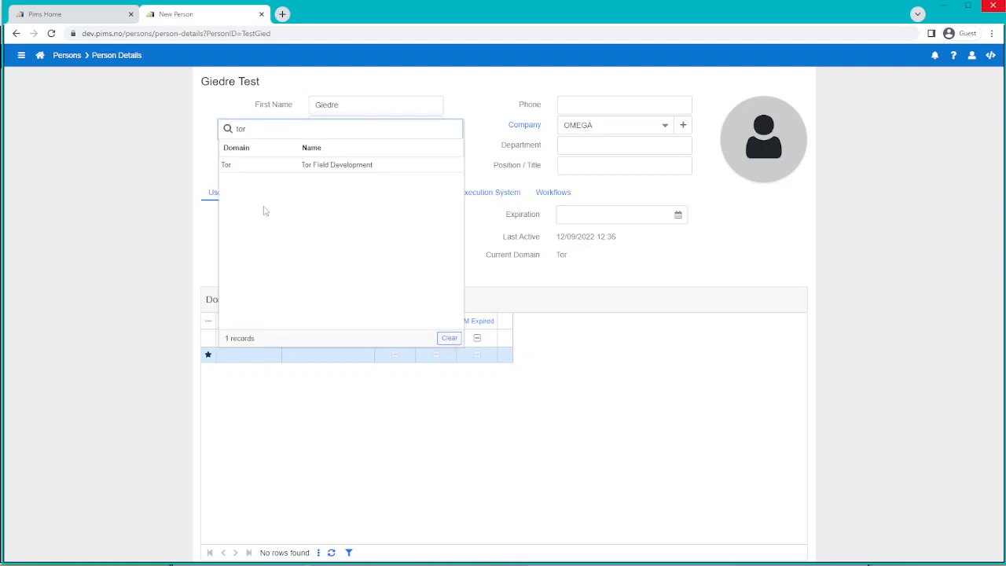
pyautogui.click(292, 165)
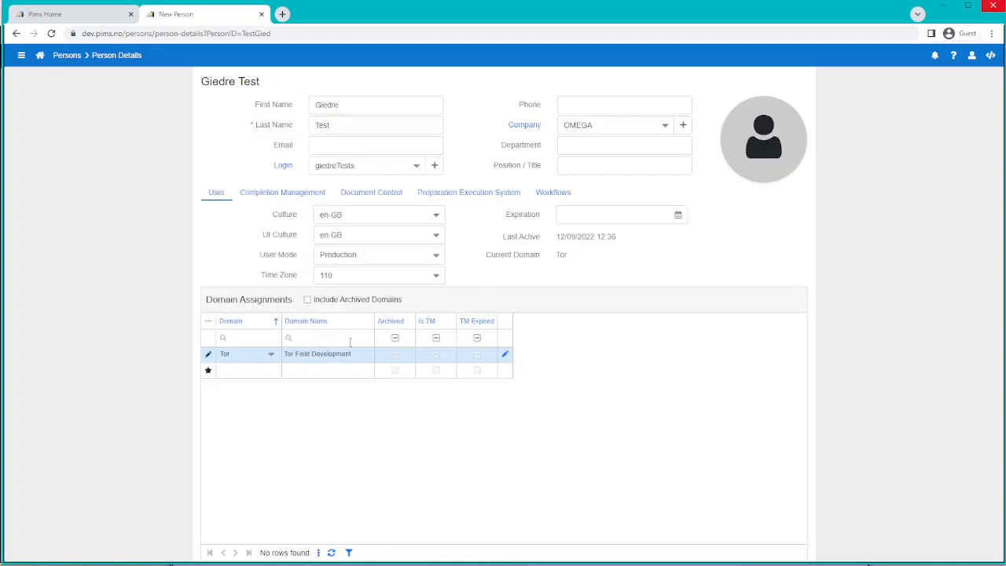
pyautogui.click(506, 358)
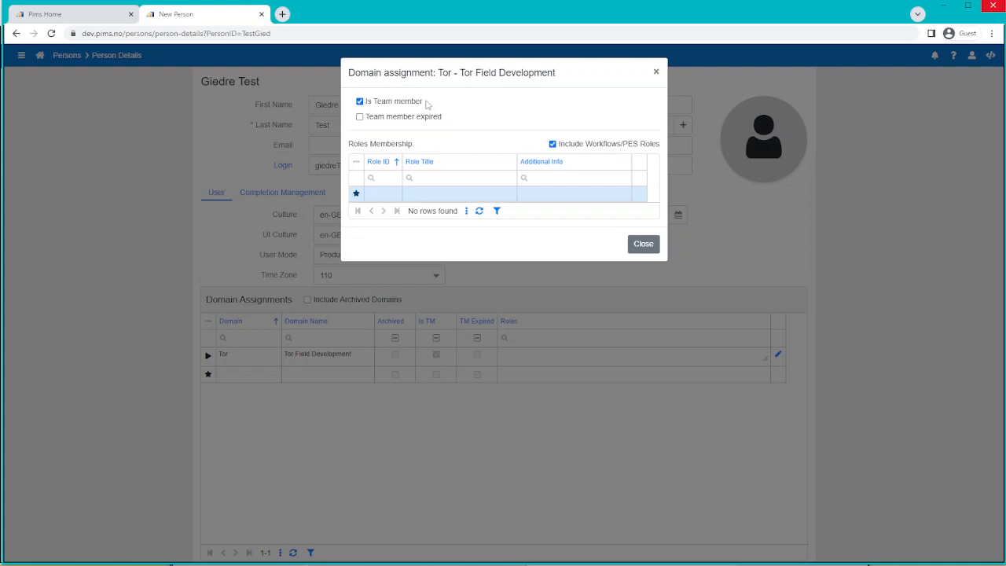
# Give the Tor assignment role 8, DCS Internal Document Controller, save the row, and close the dialog
pyautogui.click(390, 193)
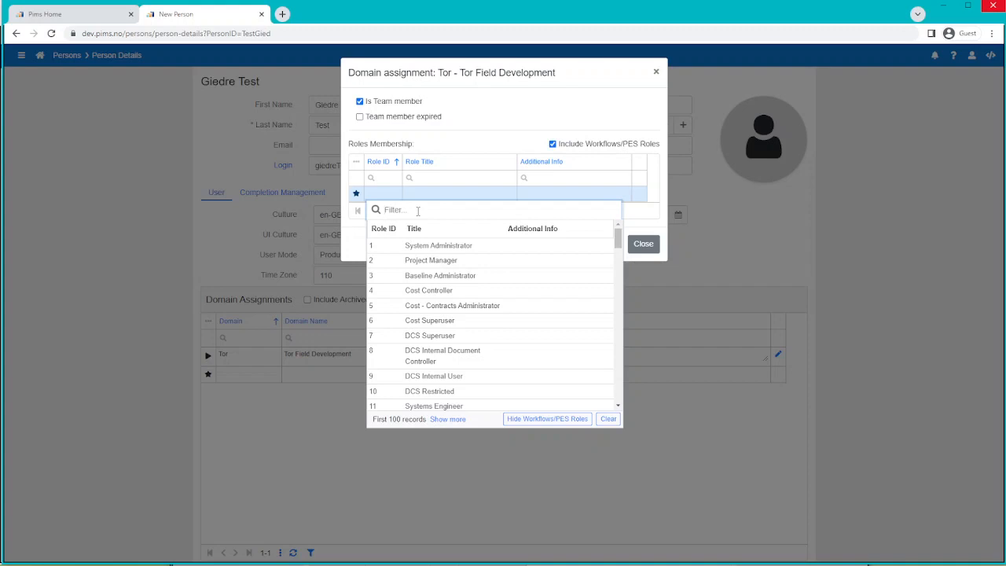
pyautogui.write('doc')
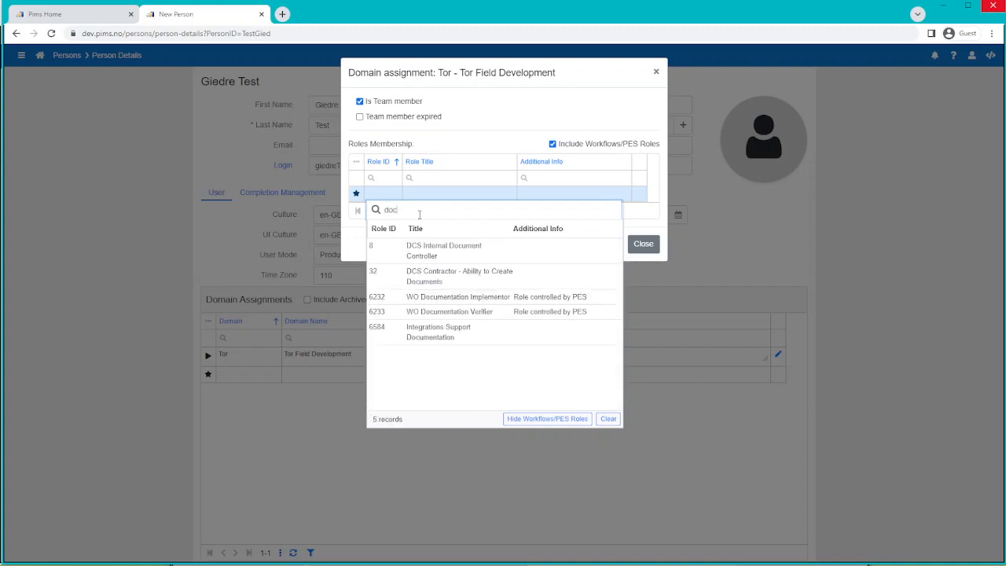
pyautogui.click(447, 253)
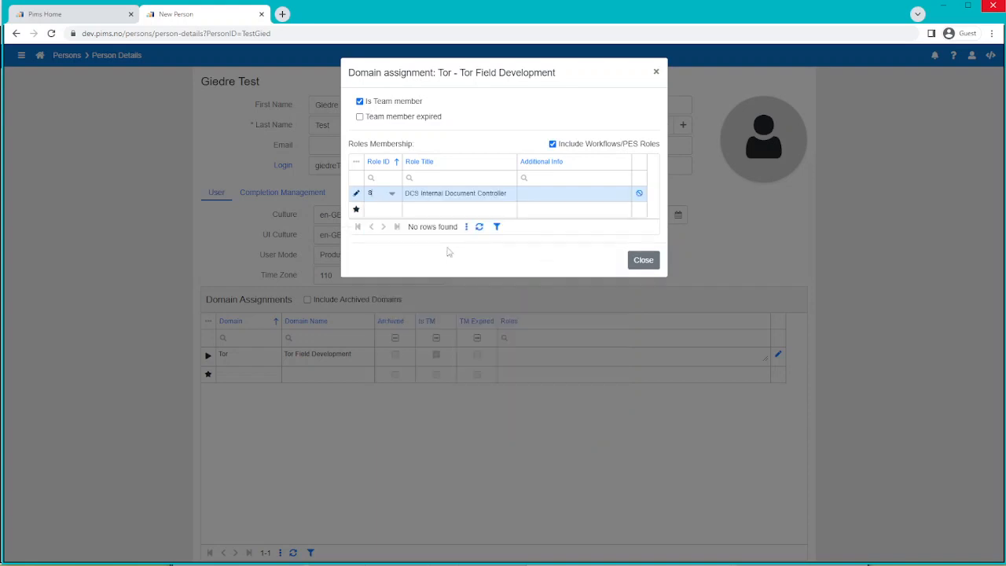
pyautogui.click(471, 209)
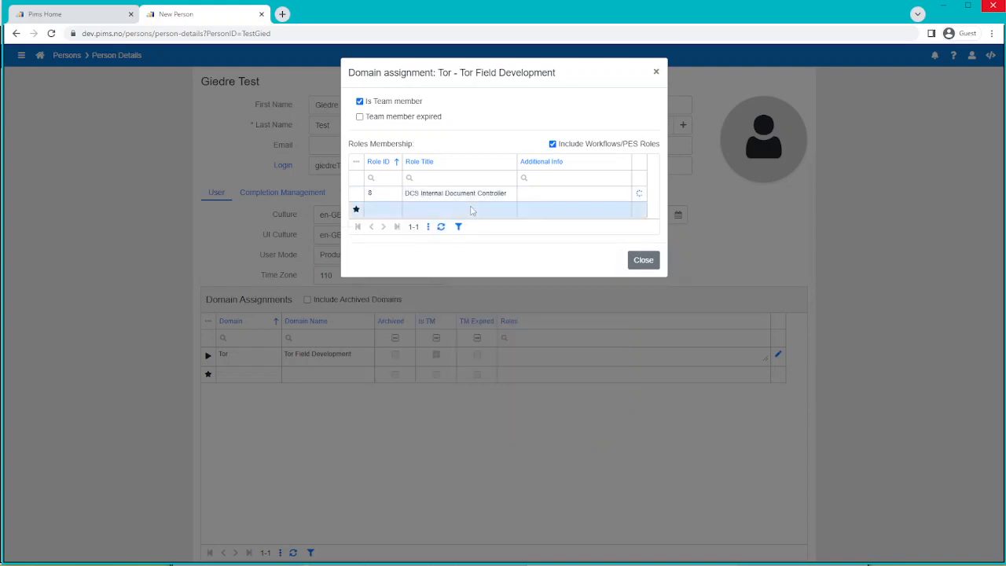
pyautogui.click(643, 260)
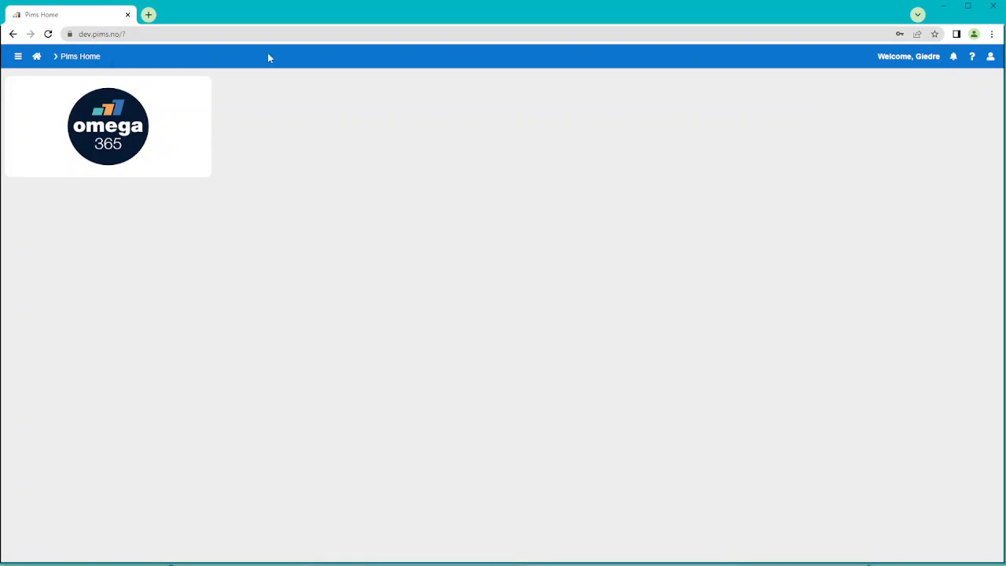
# Reload the PIMS home page, collapse the Document Control panel, and open then close the navigation menu
pyautogui.click(48, 34)
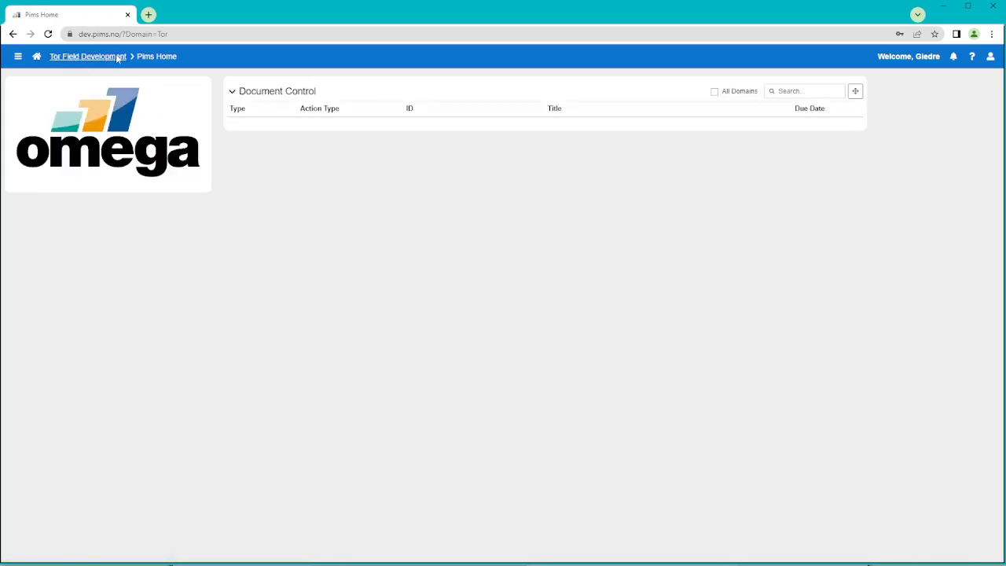
pyautogui.moveTo(252, 91); pyautogui.dragTo(338, 92)
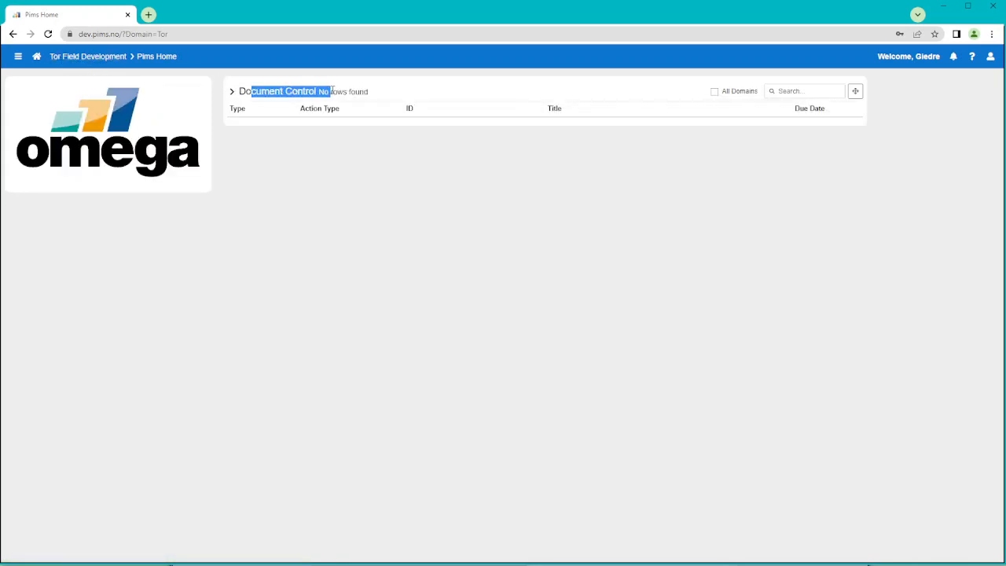
pyautogui.click(233, 115)
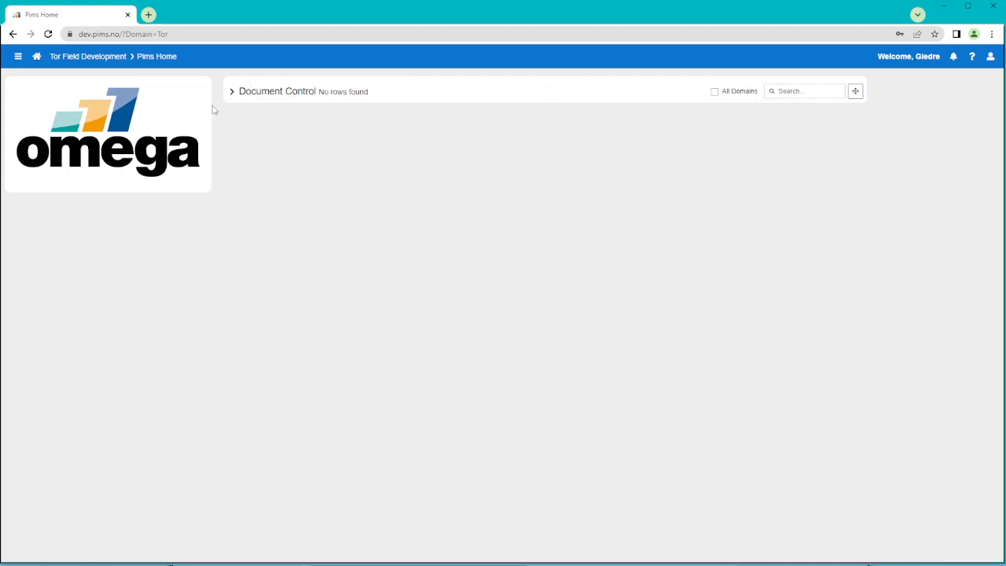
pyautogui.click(19, 58)
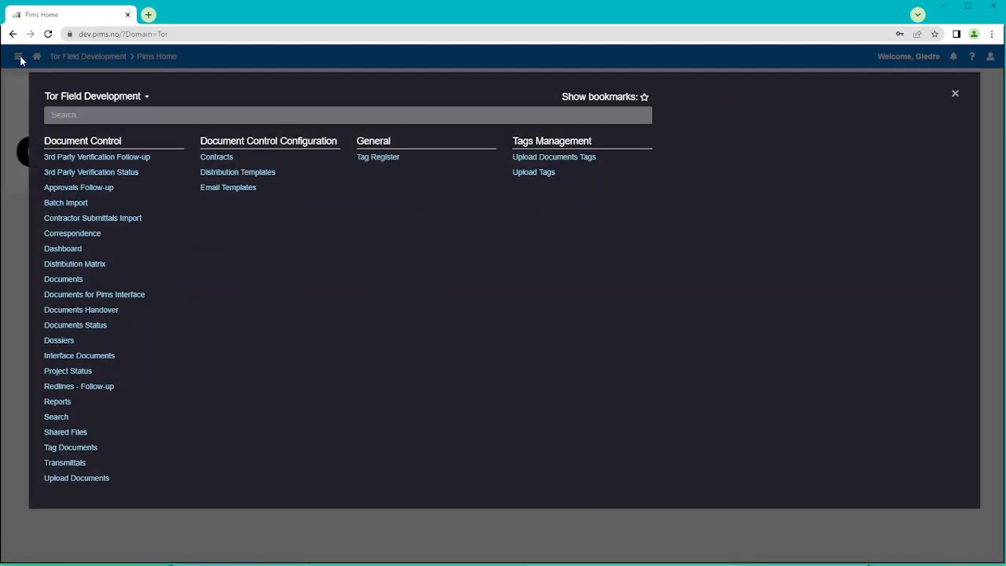
pyautogui.click(464, 51)
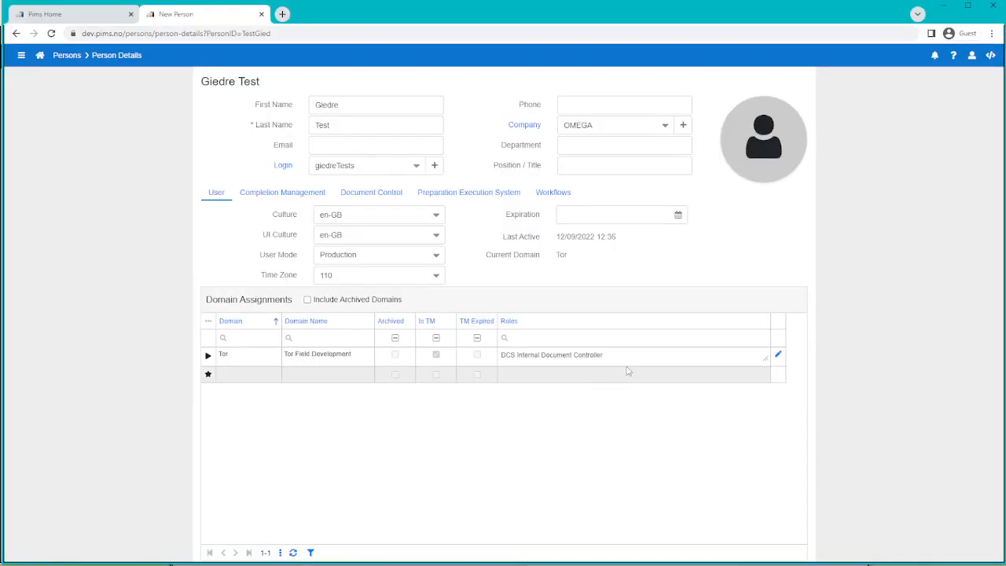
# Reopen the Tor assignment details, refresh its roles list, and select the Role ID 8 row
pyautogui.click(779, 358)
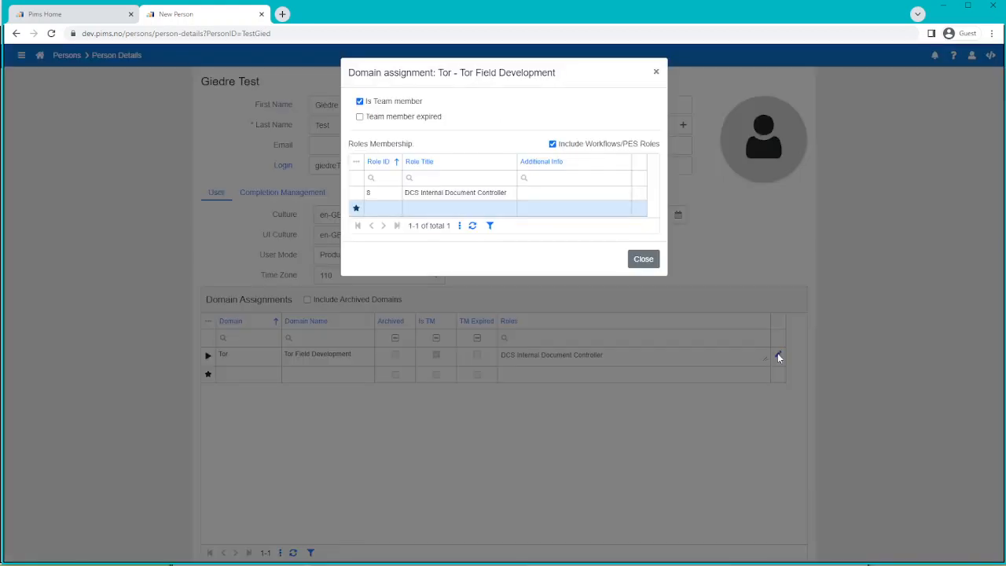
pyautogui.click(472, 226)
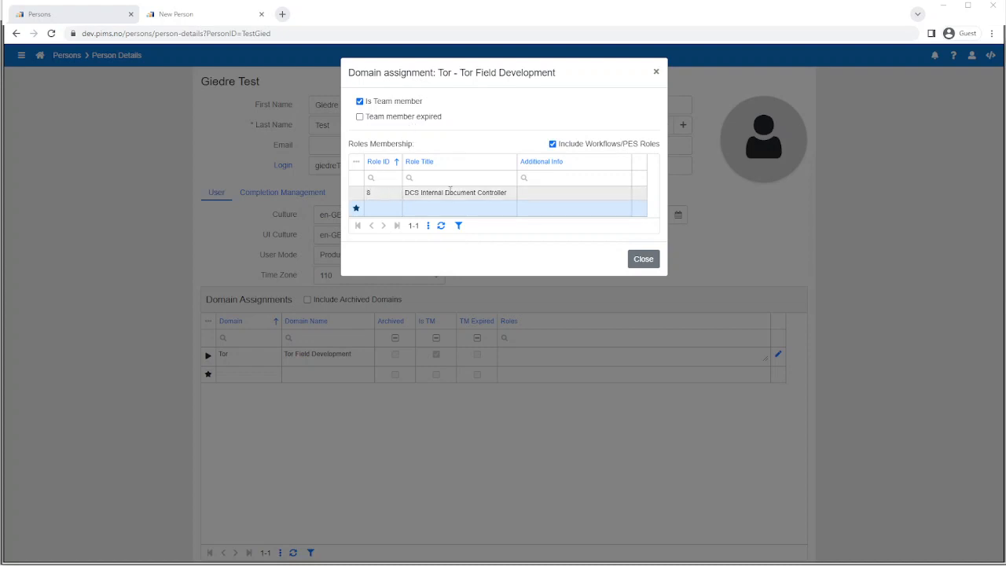
pyautogui.click(357, 195)
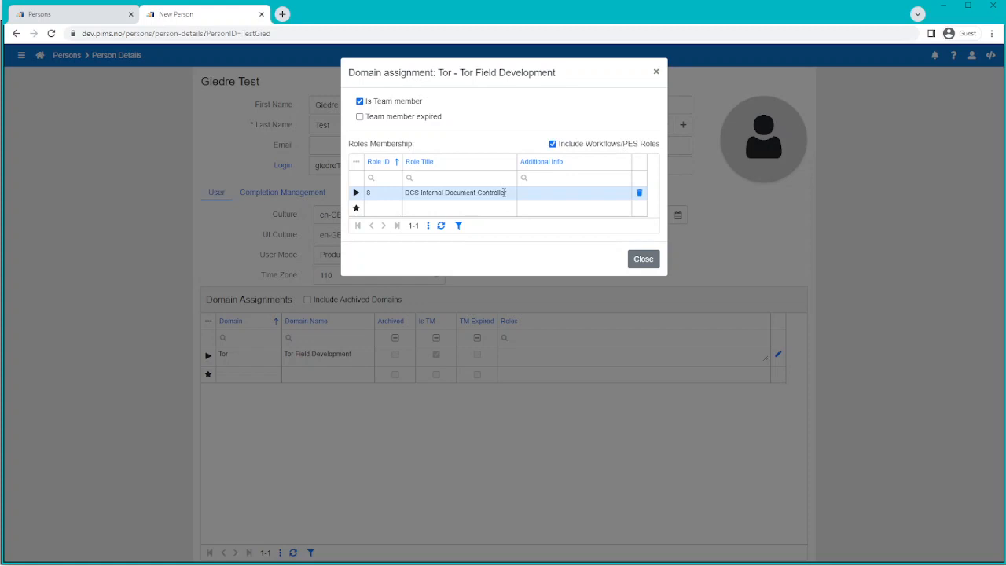
# Delete the Role ID 8 DCS Internal Document Controller row and confirm the deletion
pyautogui.click(641, 194)
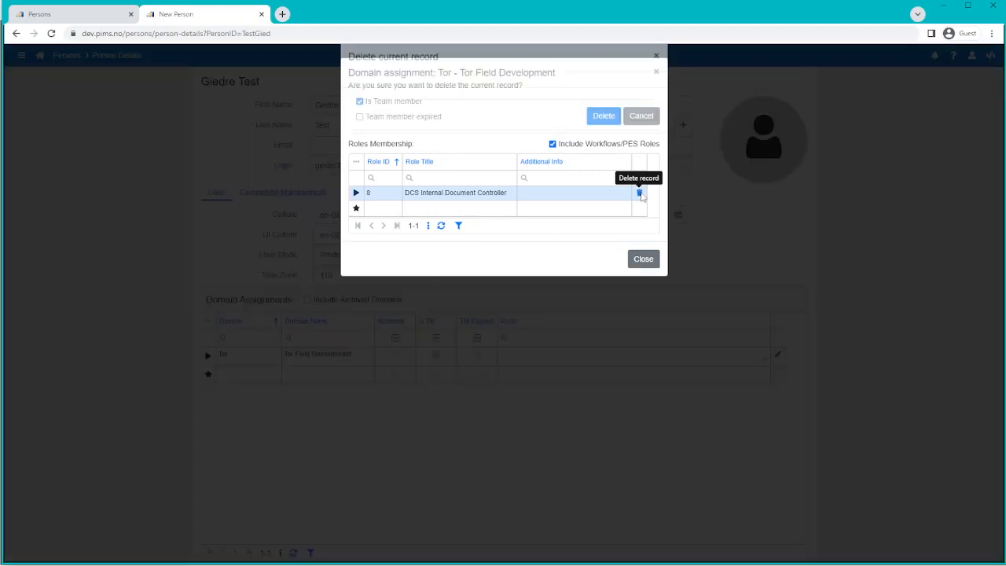
pyautogui.click(612, 132)
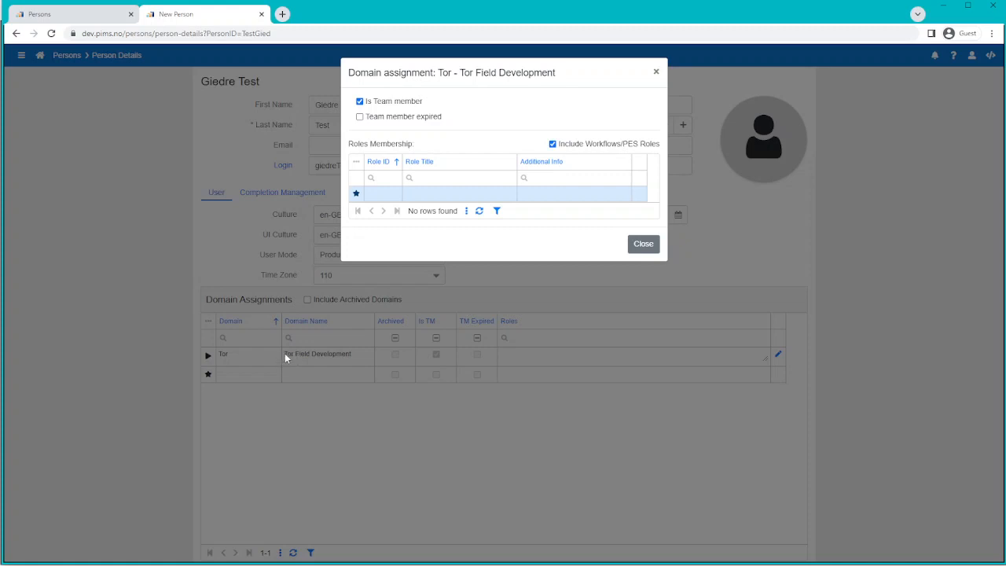
# Re-add role 8, DCS Internal Document Controller, in a new row, save it, and select it
pyautogui.click(391, 193)
pyautogui.click(392, 193)
pyautogui.click(405, 252)
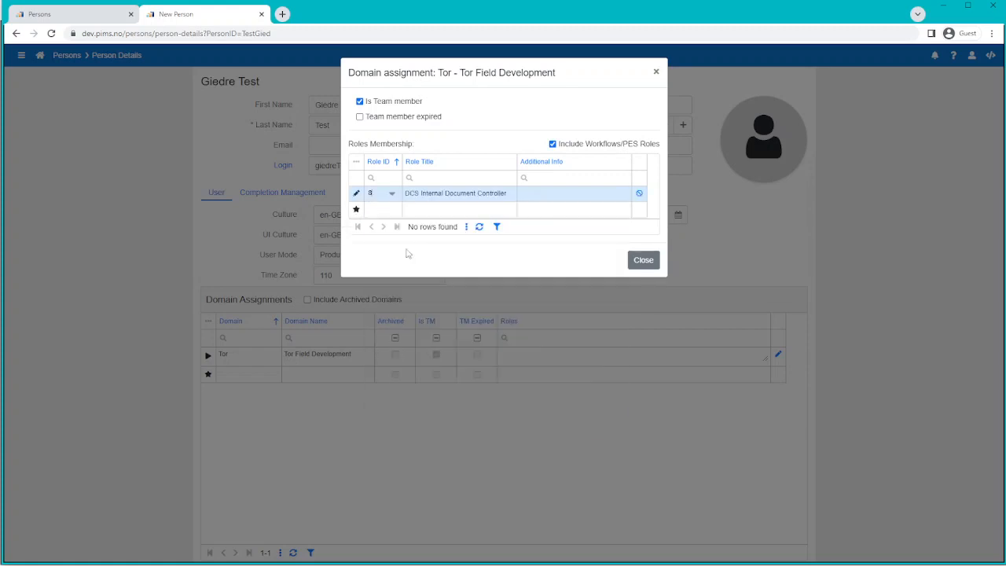
pyautogui.click(437, 210)
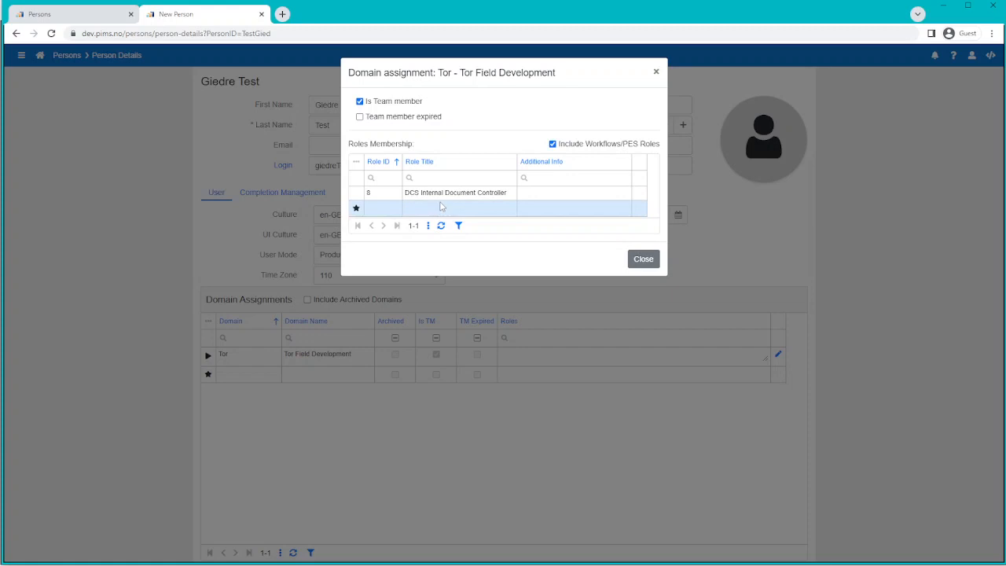
pyautogui.click(361, 195)
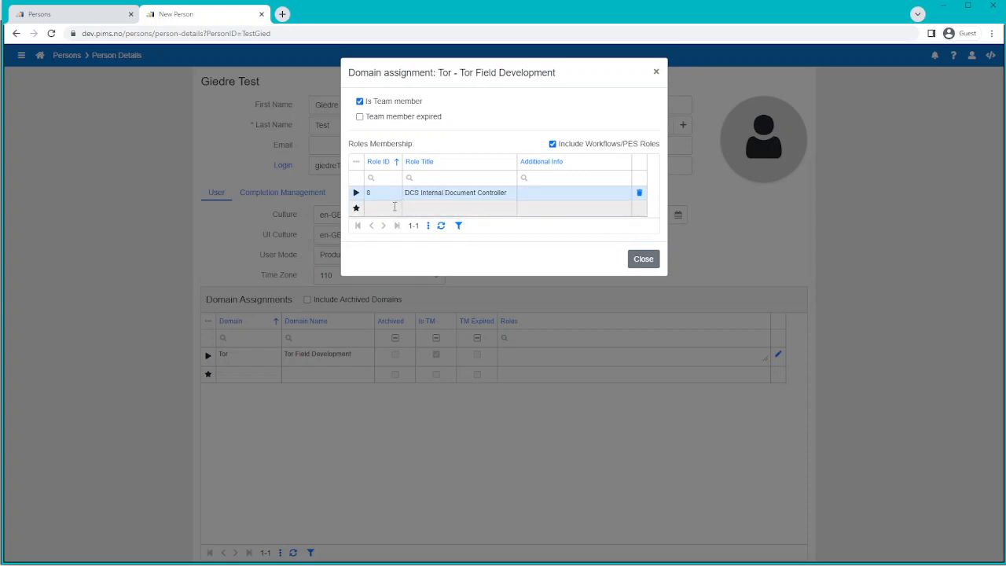
# Browse the full role list without selecting anything, then close the Tor assignment dialog
pyautogui.click(394, 207)
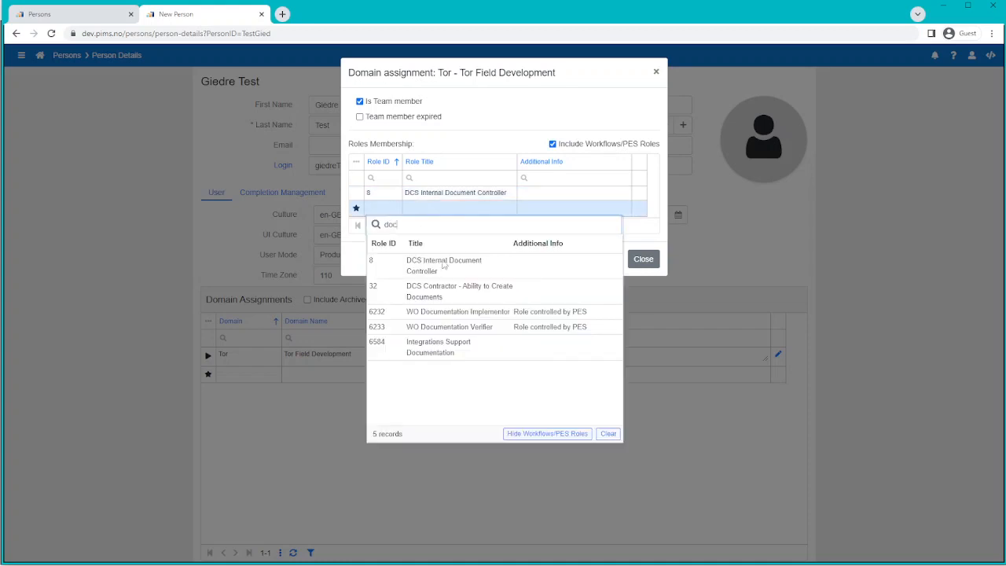
pyautogui.click(607, 434)
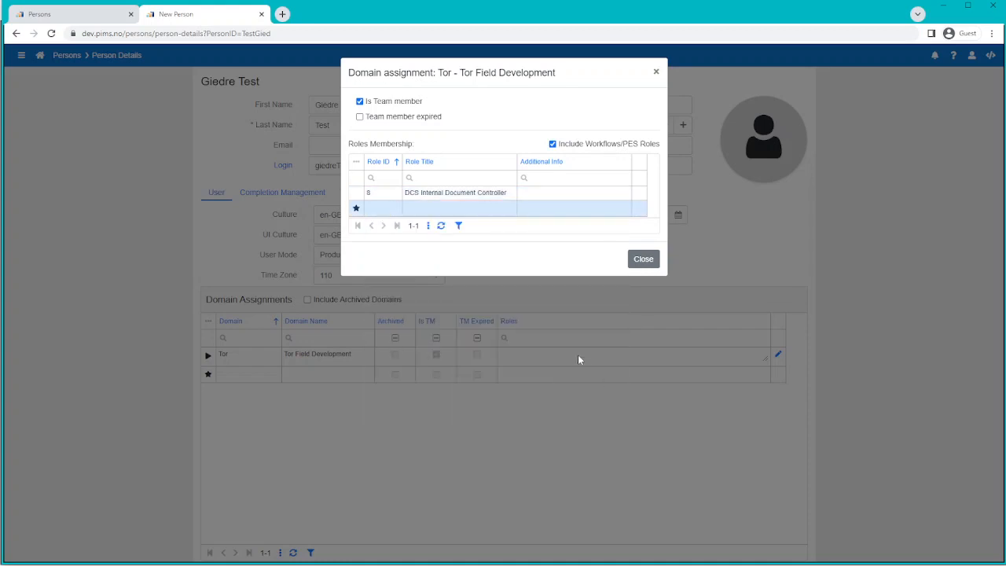
pyautogui.click(393, 207)
pyautogui.click(392, 207)
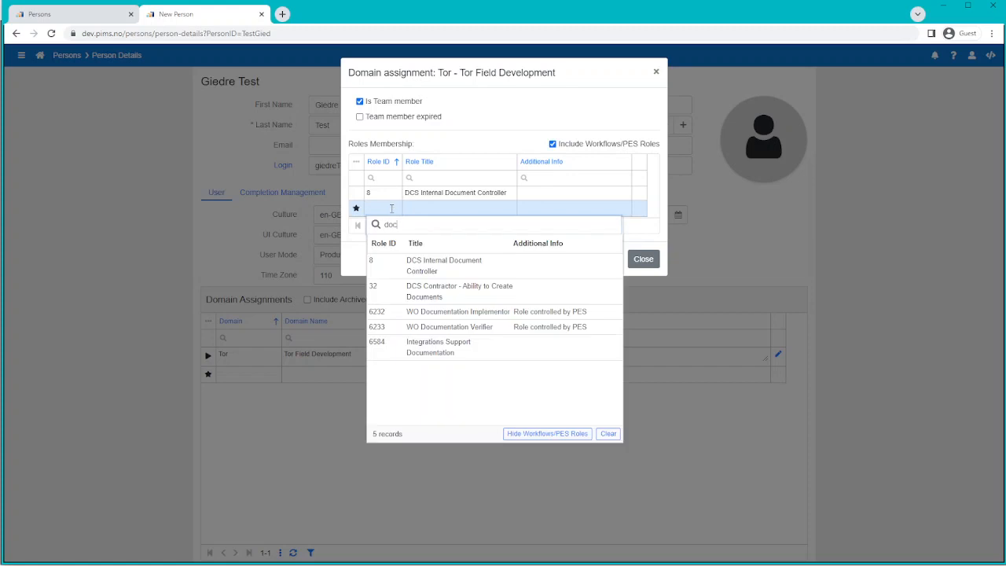
pyautogui.press('BackSpace')
pyautogui.press('BackSpace')
pyautogui.press('BackSpace')
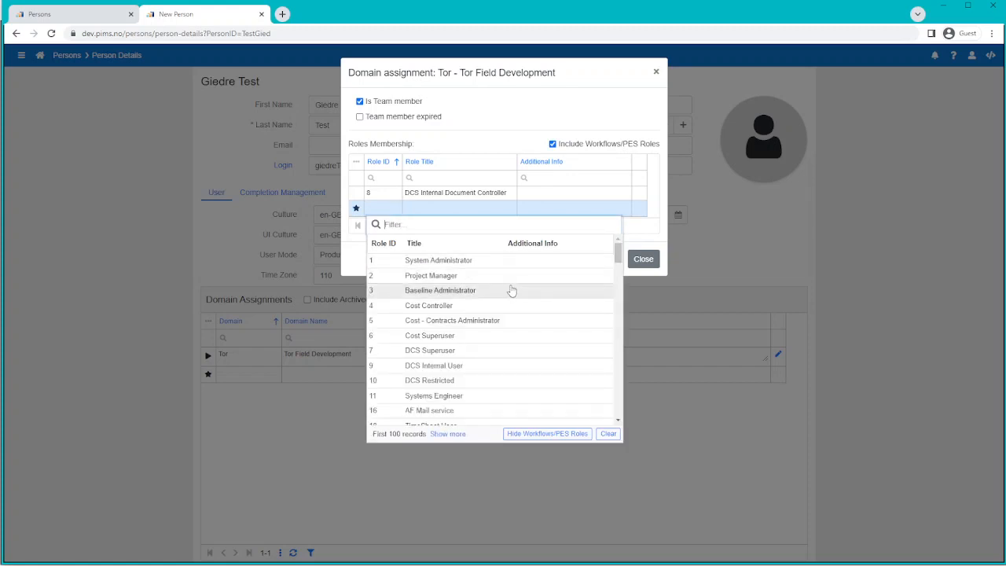
pyautogui.moveTo(618, 249); pyautogui.dragTo(615, 295)
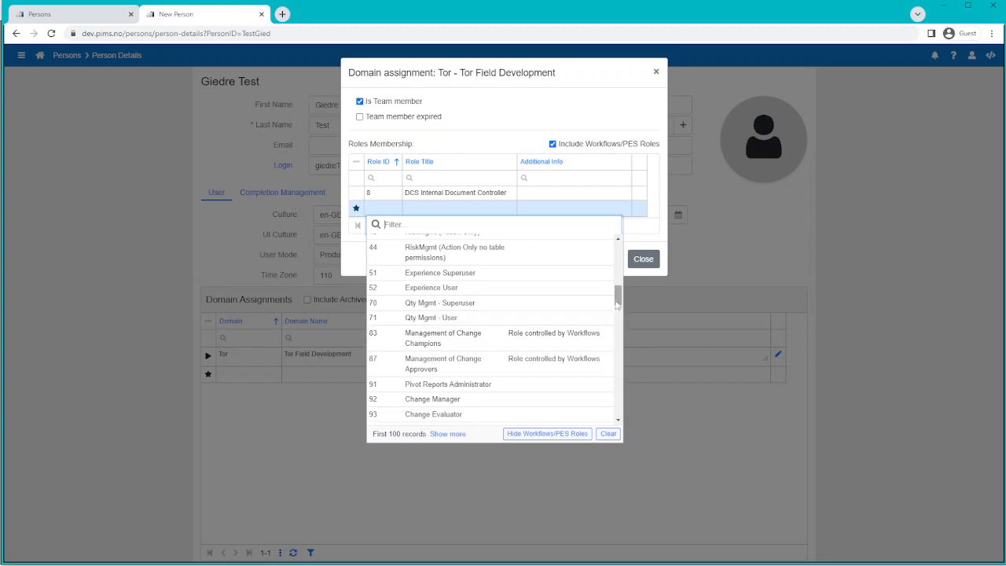
pyautogui.moveTo(617, 301); pyautogui.dragTo(617, 363)
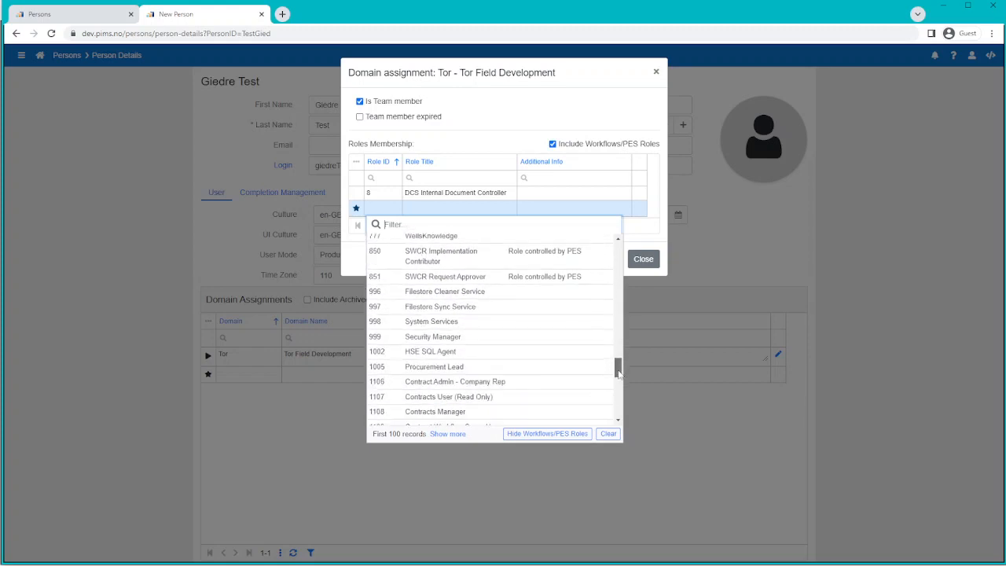
pyautogui.click(647, 229)
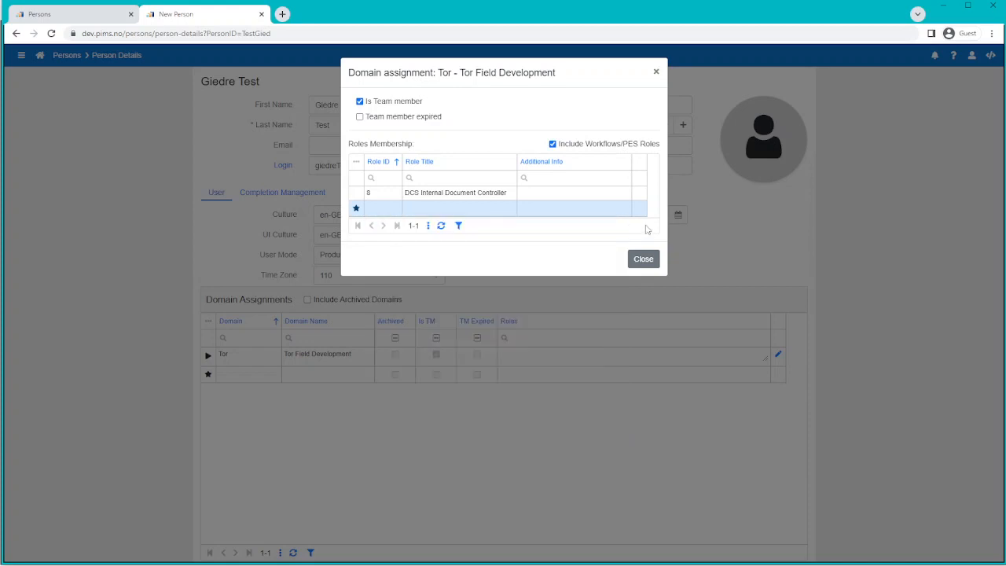
pyautogui.click(644, 260)
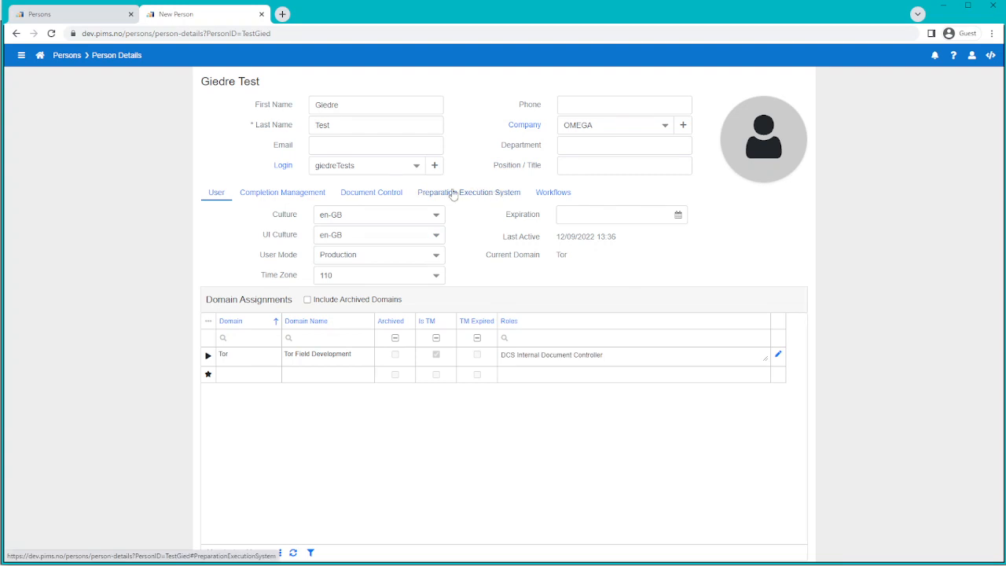
# Check the person's Workflows settings, go back to User, and open the PIMS User Management help article
pyautogui.click(553, 193)
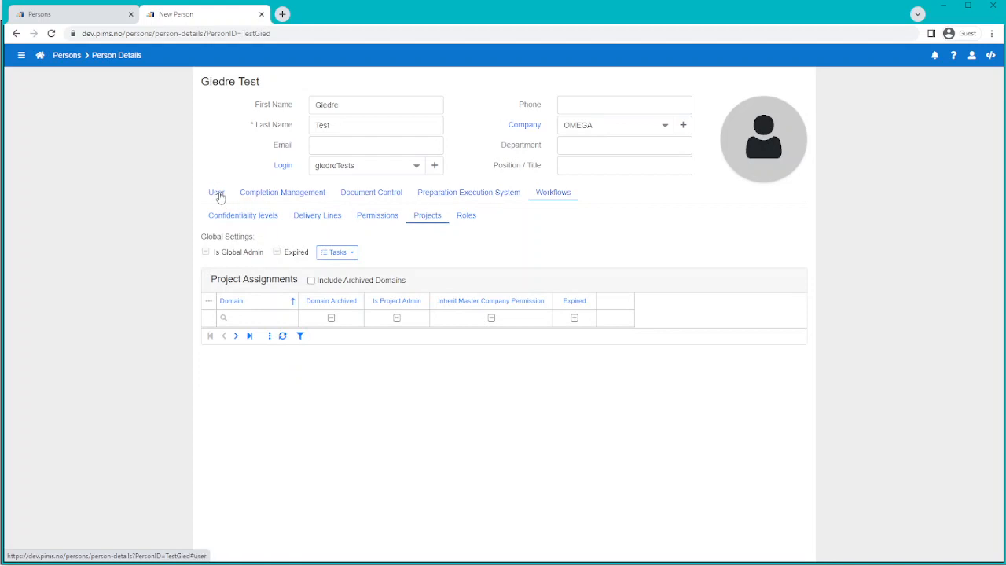
pyautogui.click(217, 194)
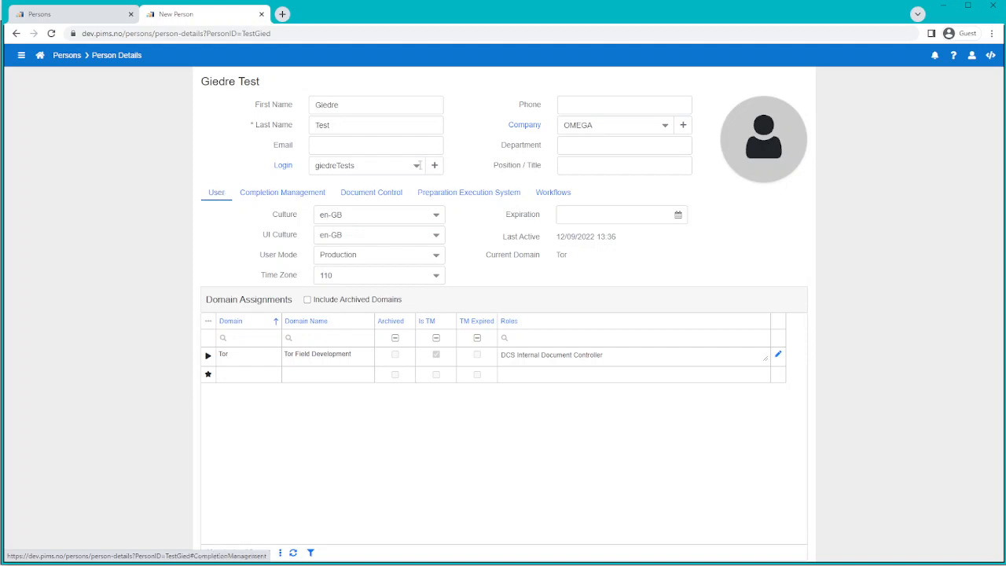
pyautogui.click(954, 57)
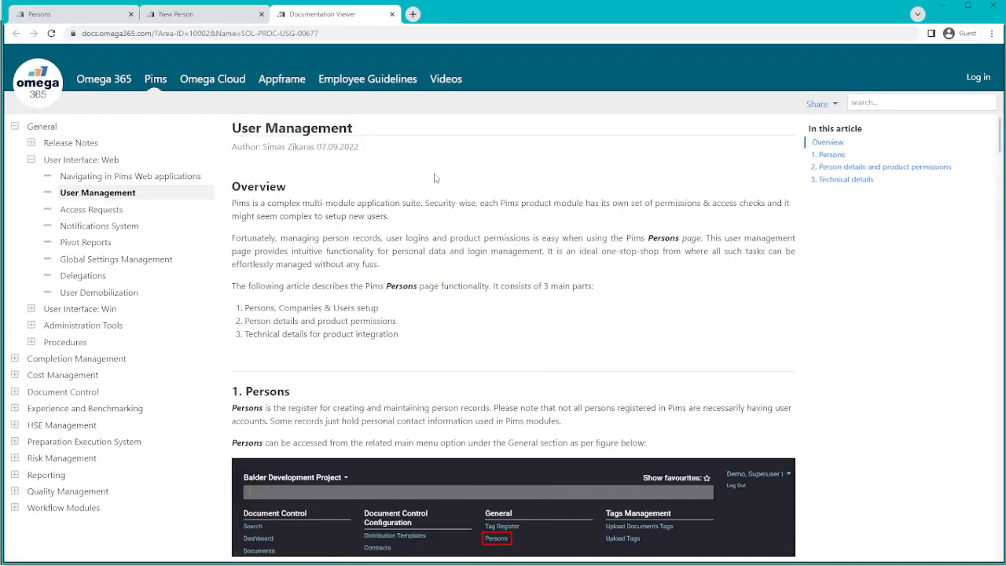
# Skim the Persons section of the User Management article, then go back to the New Person page
pyautogui.scroll(-3, 434, 178)
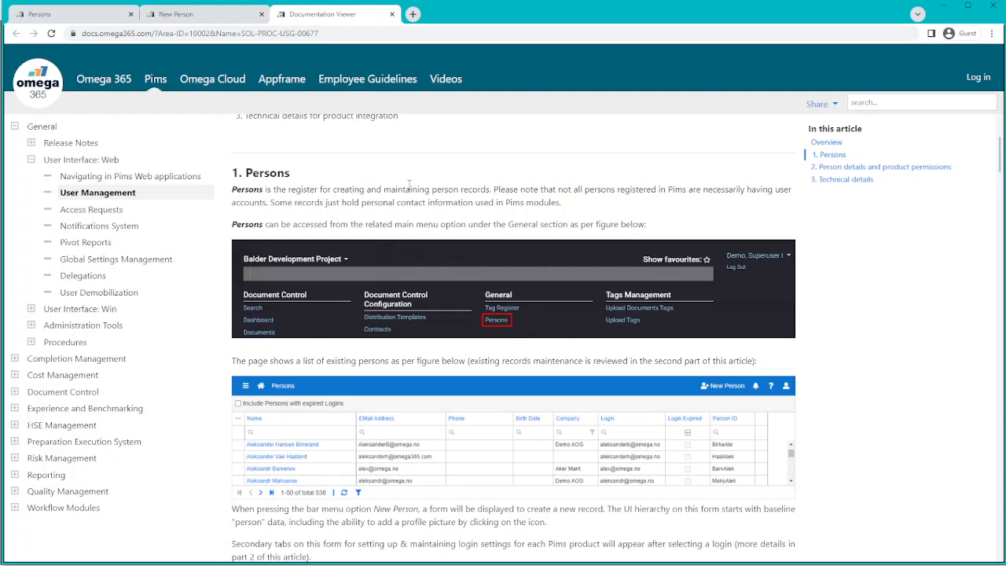
pyautogui.scroll(-2, 409, 185)
pyautogui.scroll(-2, 386, 220)
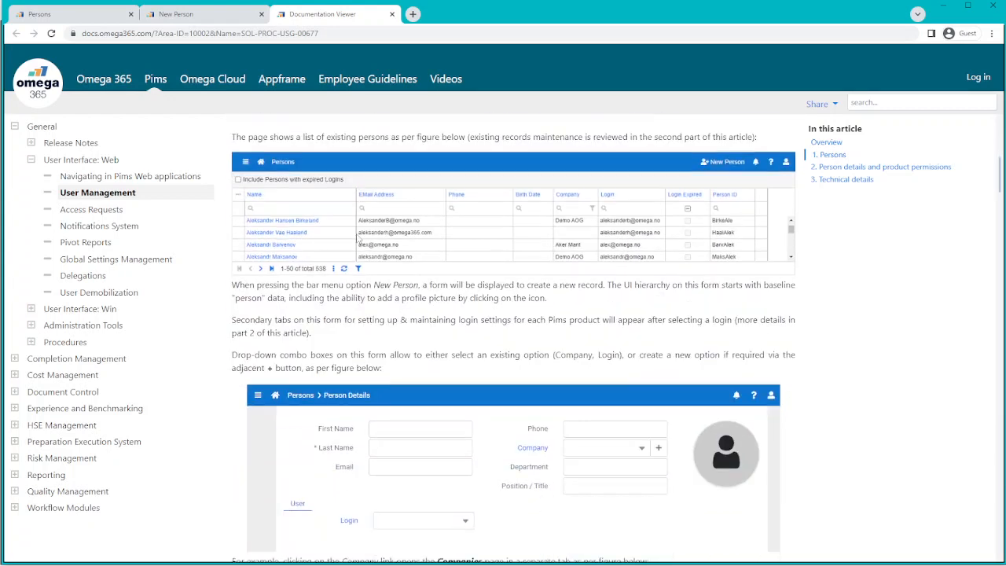
pyautogui.scroll(-7, 370, 244)
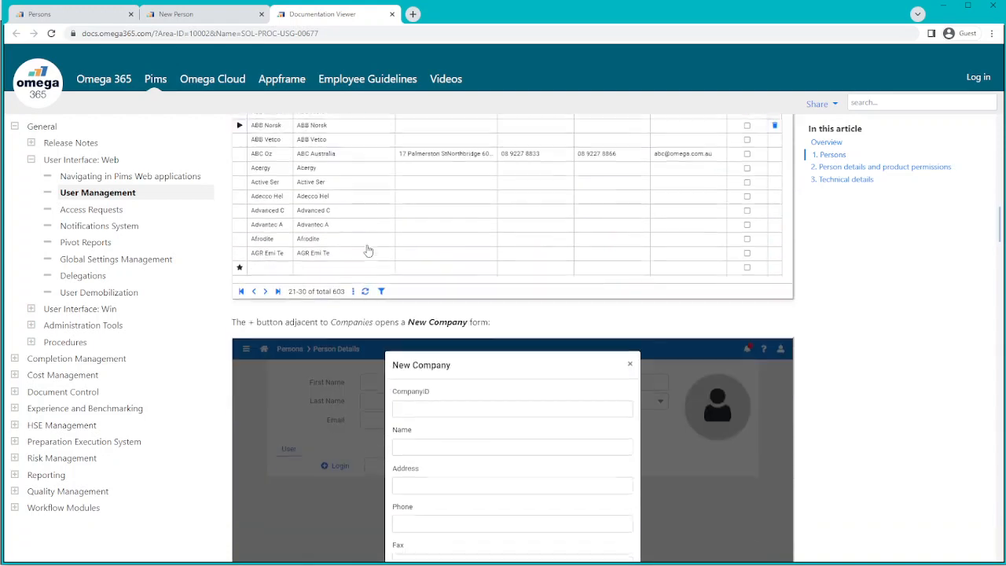
pyautogui.click(210, 18)
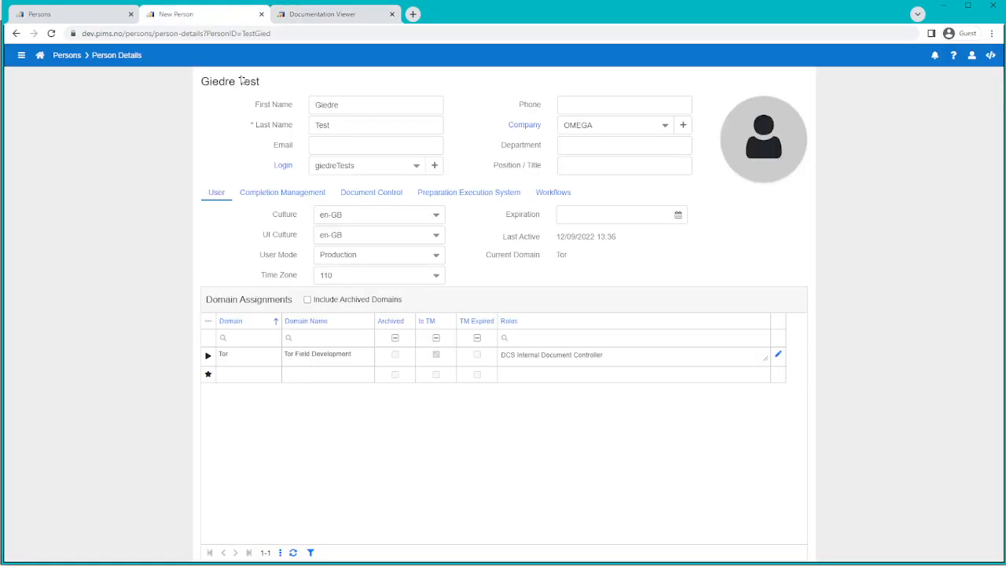